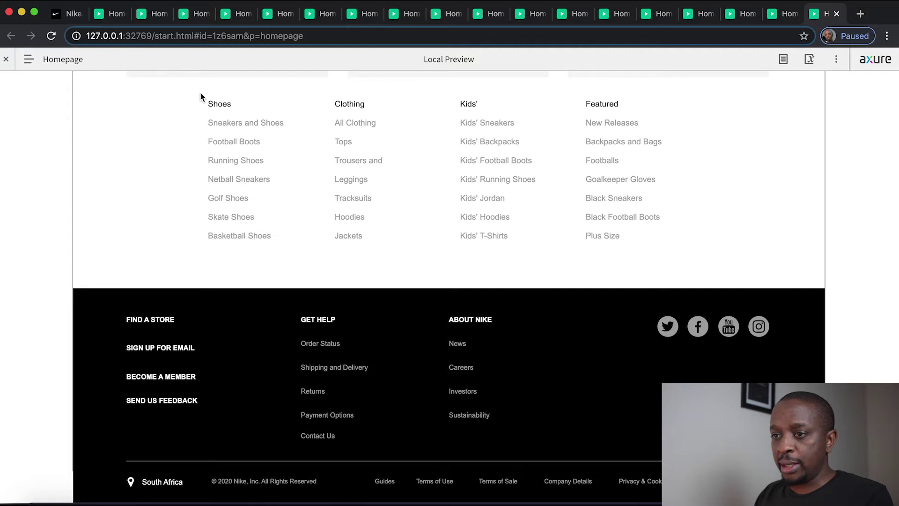
- Review the Select your Location list on the live Nike South Africa footer, then close it
{"action": "left_click", "coordinate": [65, 13]}
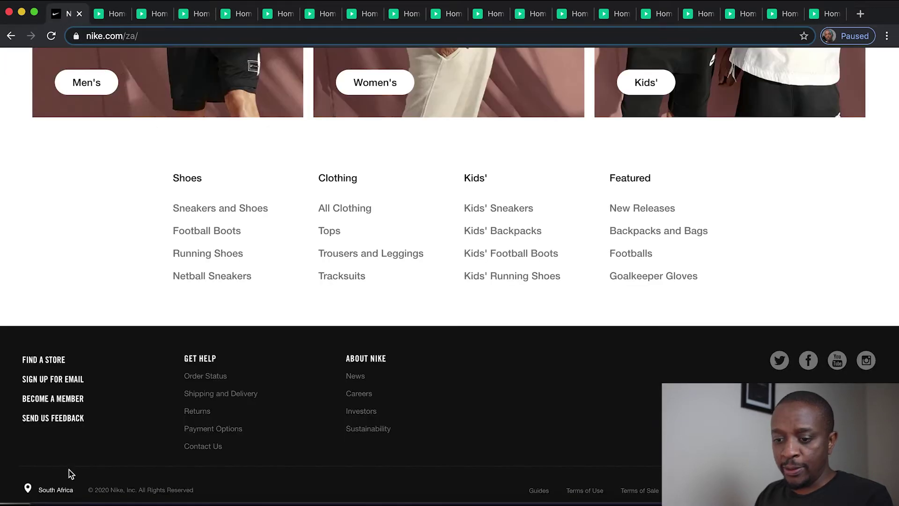
{"action": "left_click", "coordinate": [52, 491]}
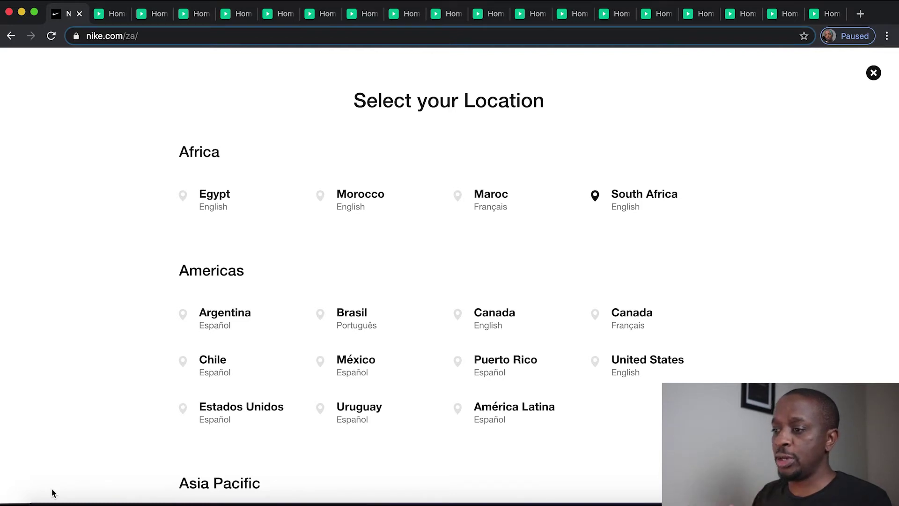
{"action": "scroll", "coordinate": [255, 438], "scroll_direction": "down", "scroll_amount": 10}
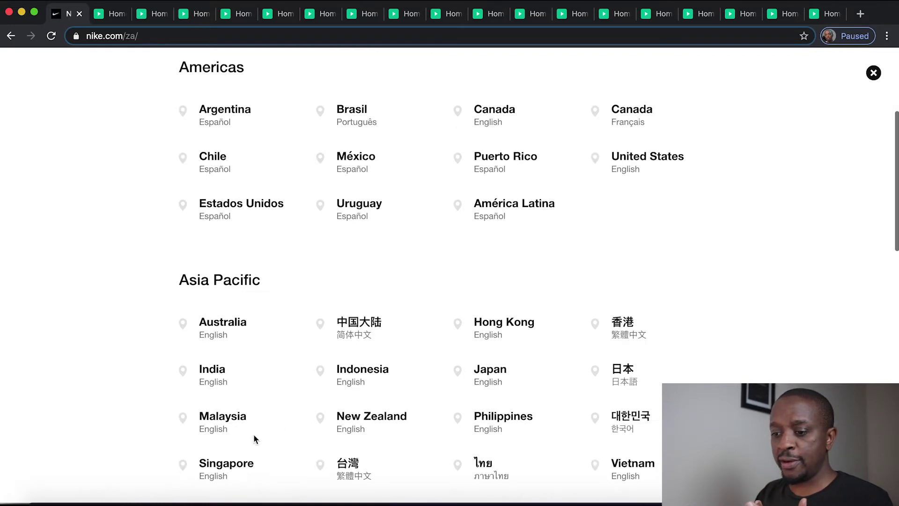
{"action": "scroll", "coordinate": [255, 439], "scroll_direction": "down", "scroll_amount": 14}
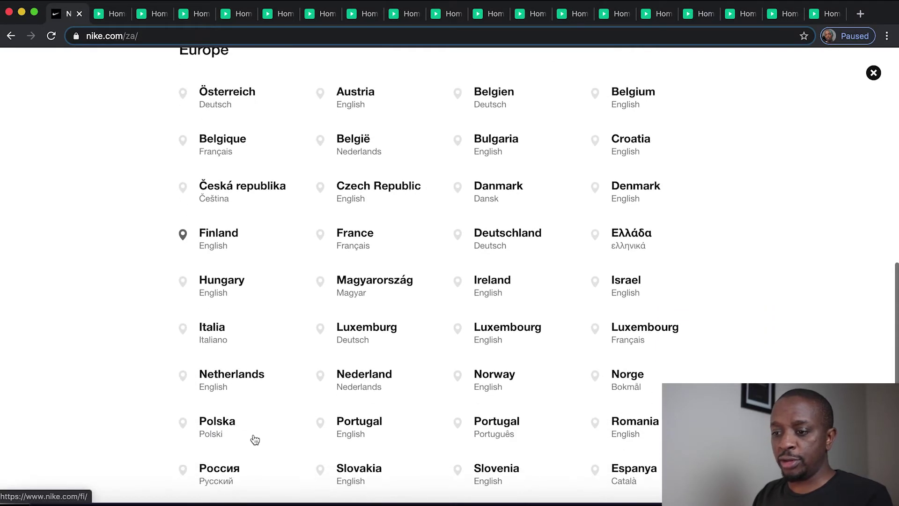
{"action": "scroll", "coordinate": [255, 438], "scroll_direction": "up", "scroll_amount": 20}
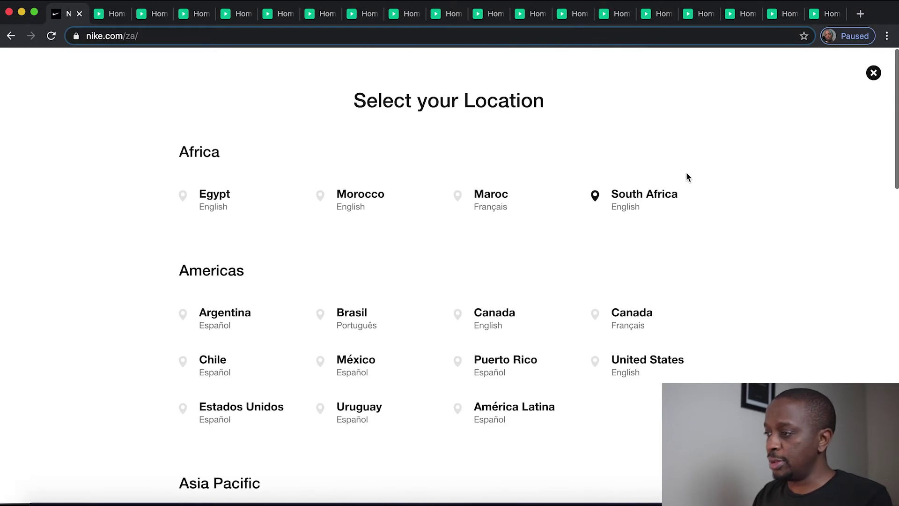
{"action": "left_click", "coordinate": [874, 73]}
{"action": "key", "text": "super+Tab"}
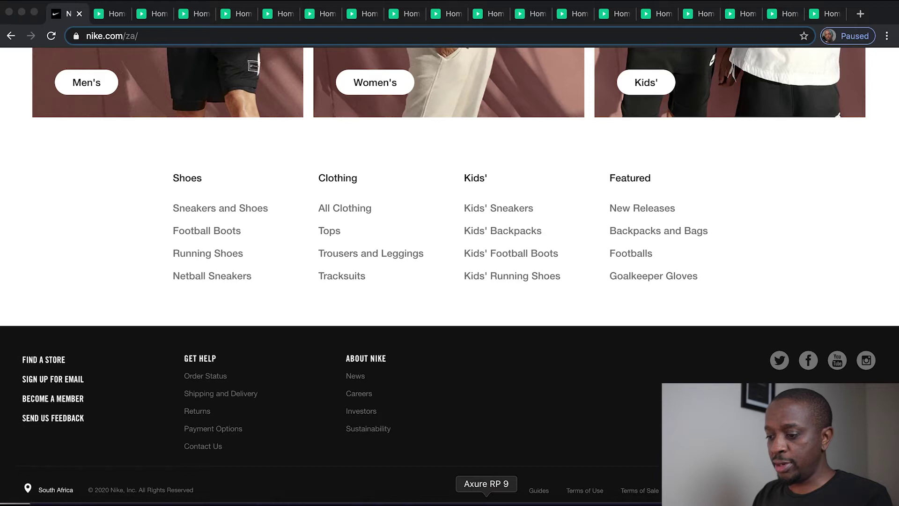
- Add a Box 1 rectangle beside the homepage, sized 1200 wide by 788 tall
{"action": "scroll", "coordinate": [476, 236], "scroll_direction": "down", "scroll_amount": 3}
{"action": "scroll", "coordinate": [594, 320], "scroll_direction": "up", "scroll_amount": 4}
{"action": "scroll", "coordinate": [593, 319], "scroll_direction": "right", "scroll_amount": 2}
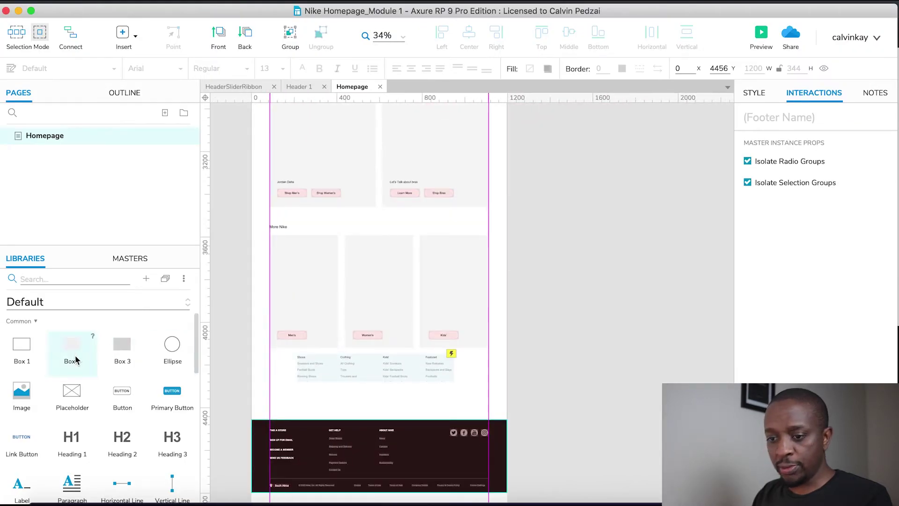
{"action": "left_click_drag", "start_coordinate": [20, 350], "coordinate": [543, 265]}
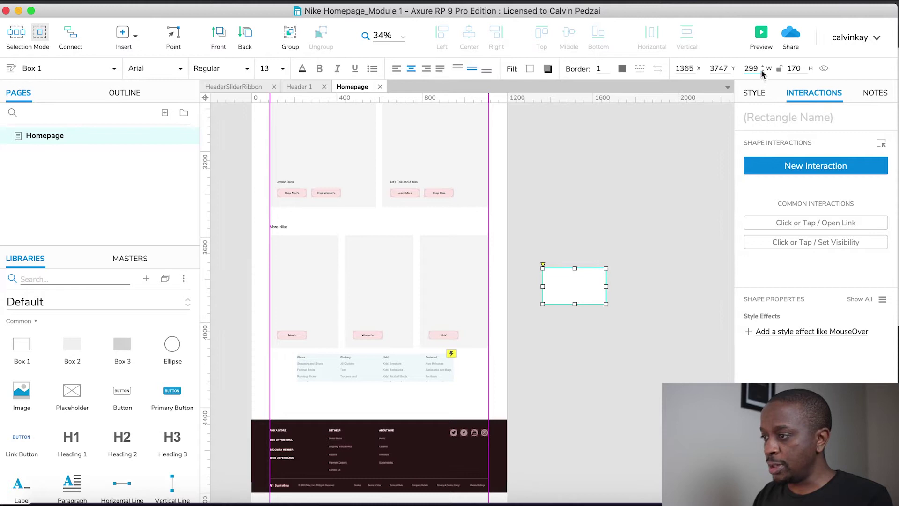
{"action": "left_click", "coordinate": [760, 68]}
{"action": "type", "text": "1200"}
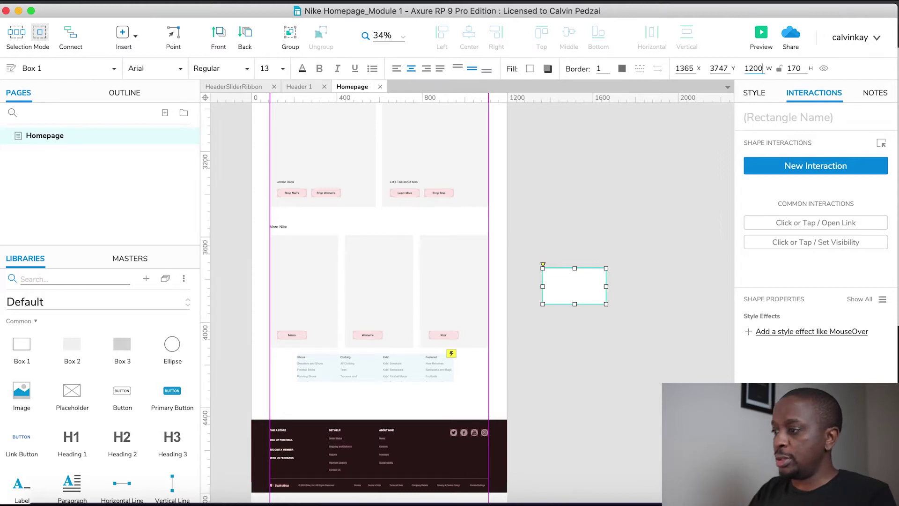
{"action": "key", "text": "Return"}
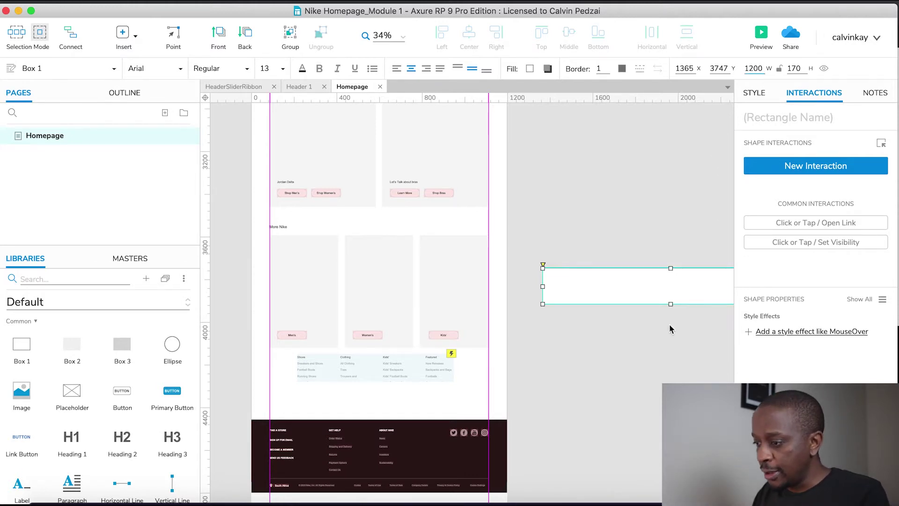
{"action": "left_click_drag", "start_coordinate": [671, 305], "coordinate": [671, 436]}
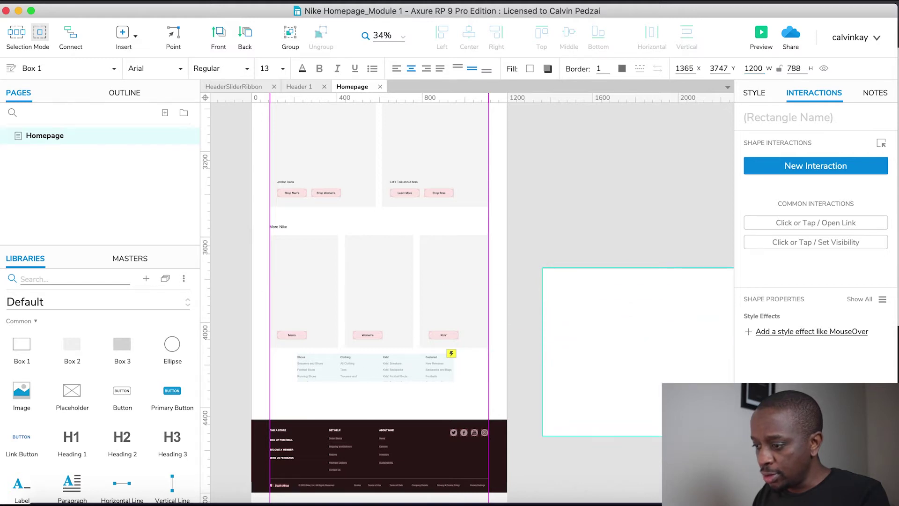
- Check the Nike location overlay again for reference
{"action": "key", "text": "super+Tab"}
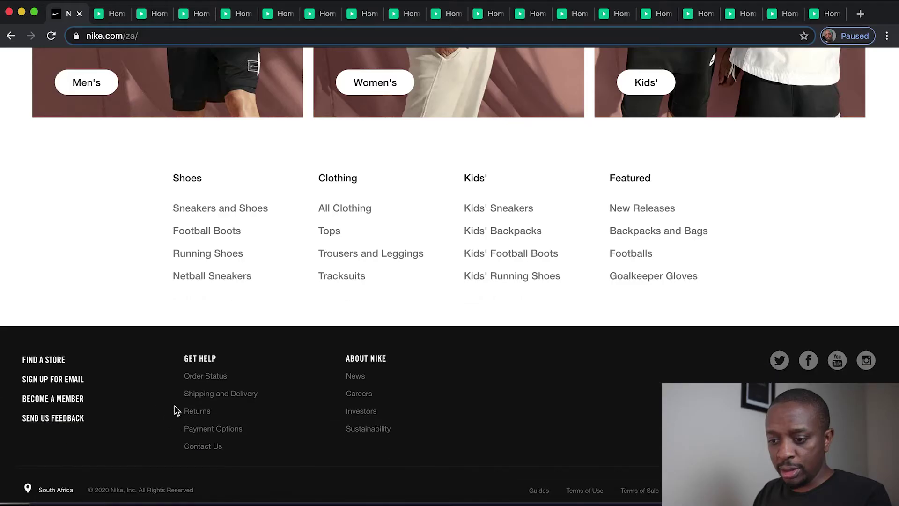
{"action": "left_click", "coordinate": [55, 490]}
{"action": "key", "text": "super+Tab"}
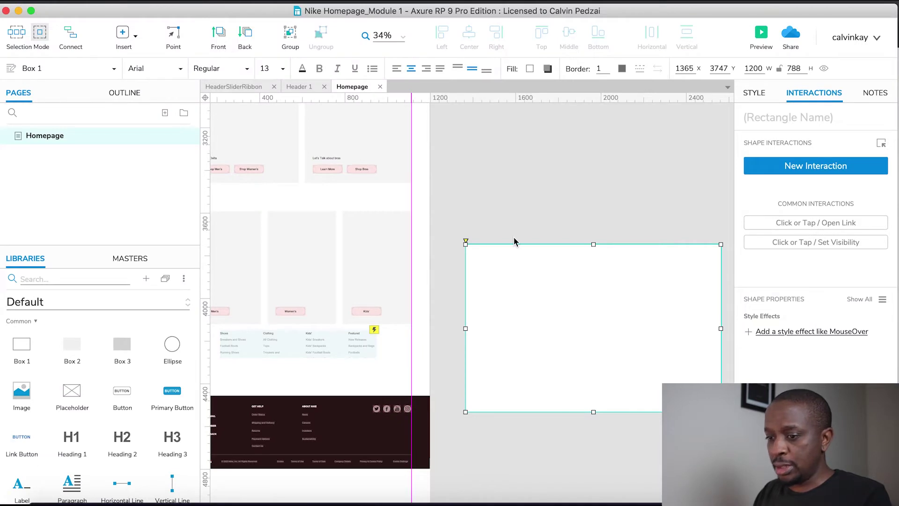
- Add a Heading 2 titled 'Select your location' near the panel's top
{"action": "left_click_drag", "start_coordinate": [122, 437], "coordinate": [584, 261]}
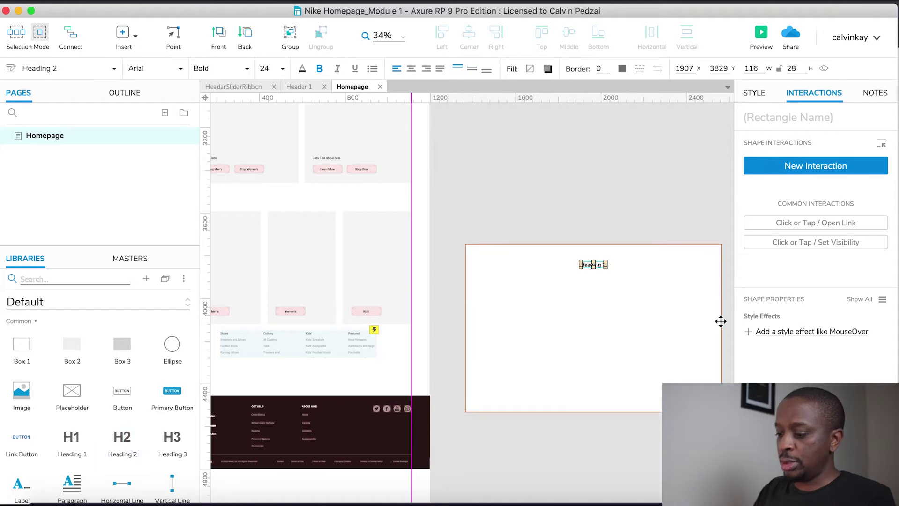
{"action": "key", "text": "Return"}
{"action": "type", "text": "Select your location"}
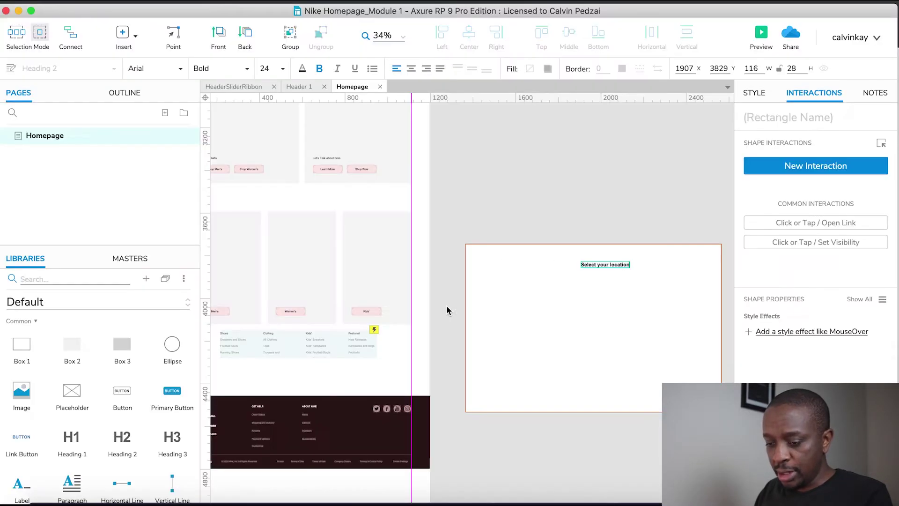
- Add an 'Africa' Heading 3 and a copy below it renamed 'Americas'
{"action": "left_click_drag", "start_coordinate": [173, 437], "coordinate": [509, 284]}
{"action": "key", "text": "Return"}
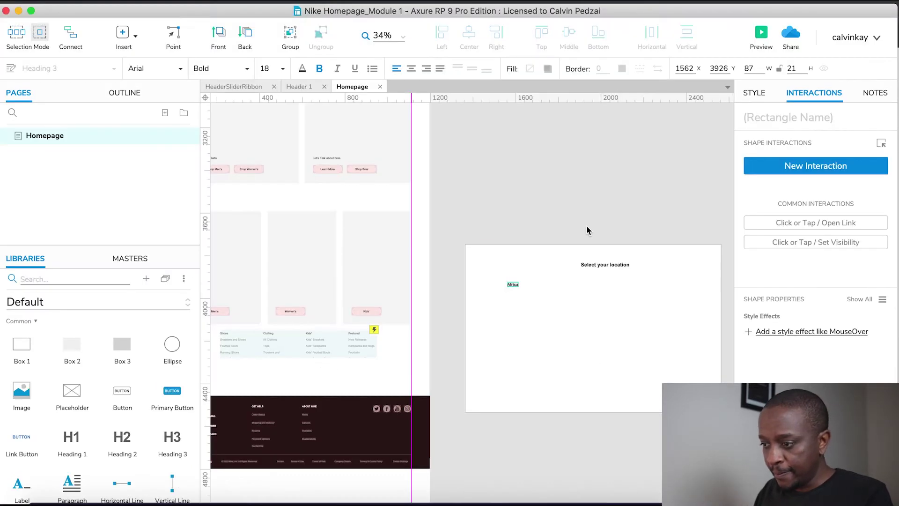
{"action": "left_click", "coordinate": [532, 241]}
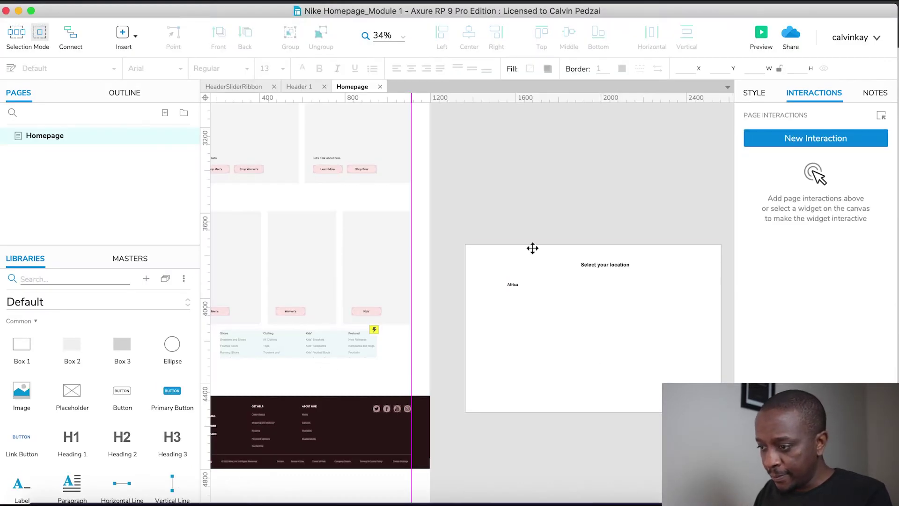
{"action": "left_click_drag", "start_coordinate": [513, 285], "coordinate": [512, 309]}
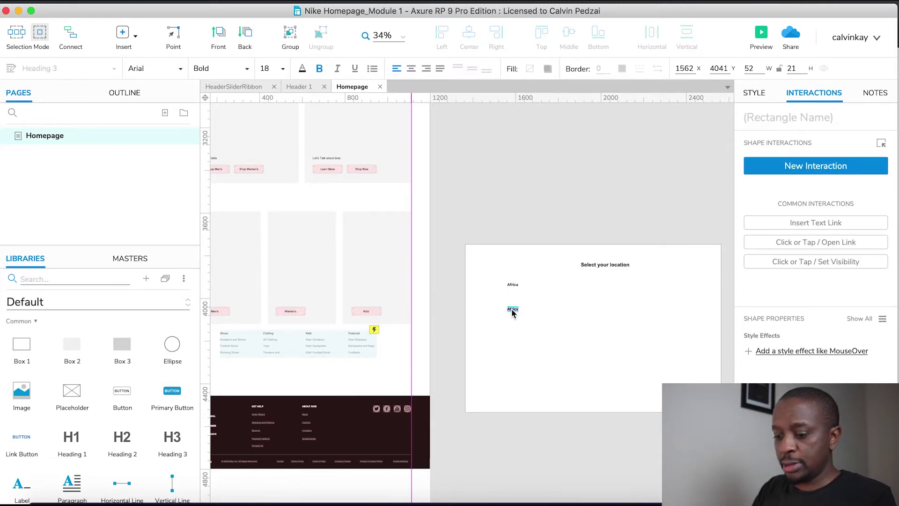
{"action": "type", "text": "Ame"}
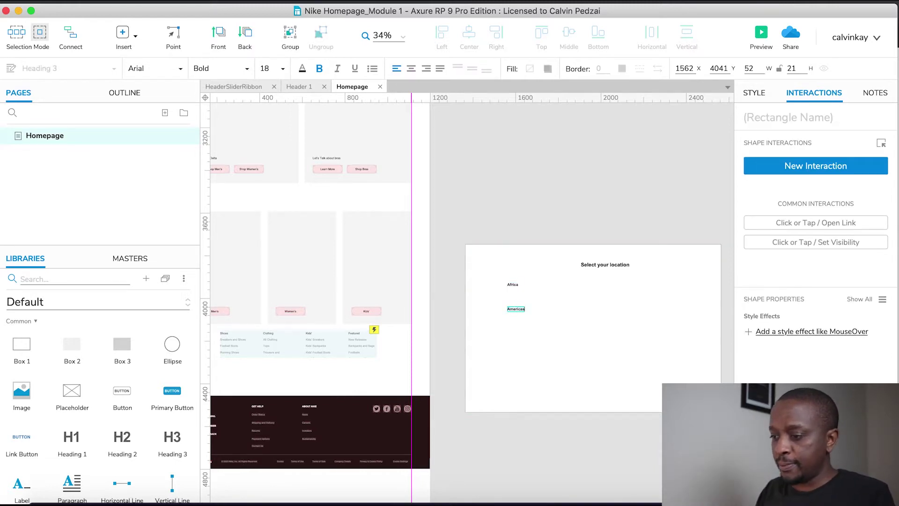
{"action": "key", "text": "super+Tab"}
{"action": "key", "text": "super+Tab"}
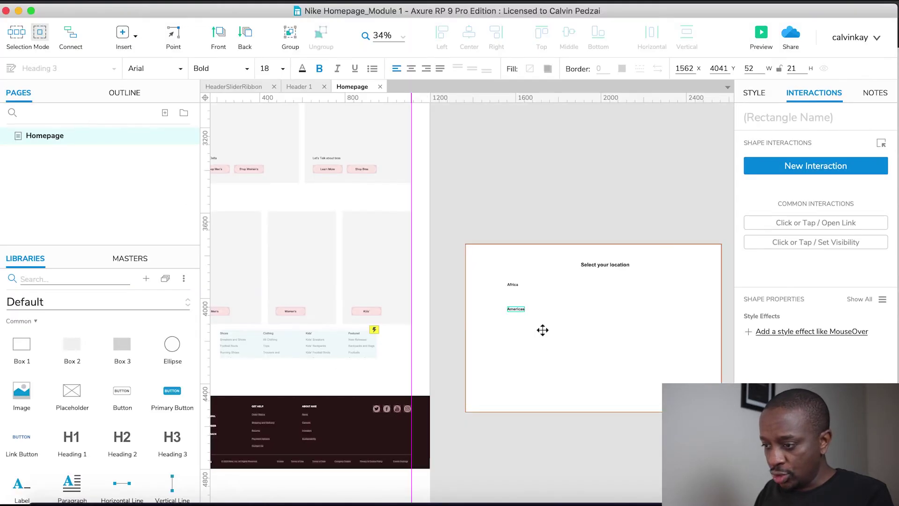
- Duplicate the Americas heading lower in the panel and rename it 'Asia Pacific'
{"action": "left_click", "coordinate": [521, 194]}
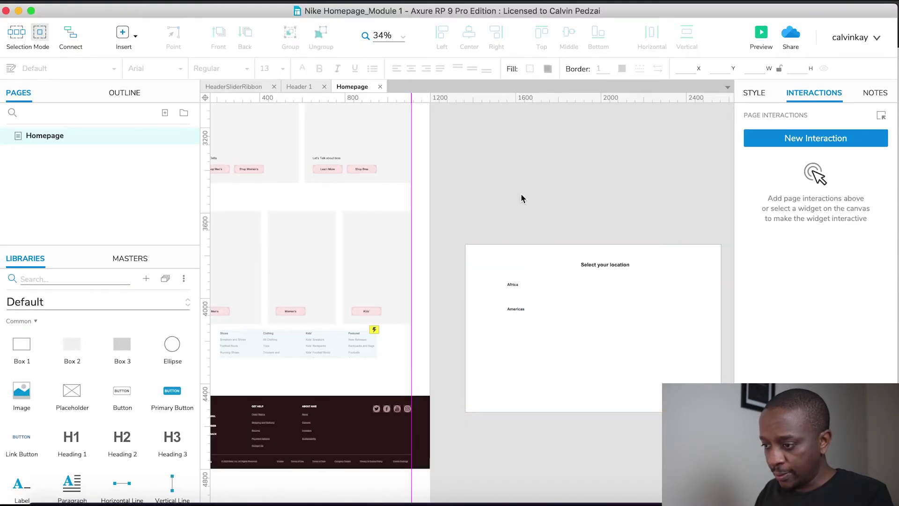
{"action": "scroll", "coordinate": [509, 267], "scroll_direction": "up", "scroll_amount": 5}
{"action": "scroll", "coordinate": [509, 267], "scroll_direction": "down", "scroll_amount": 4}
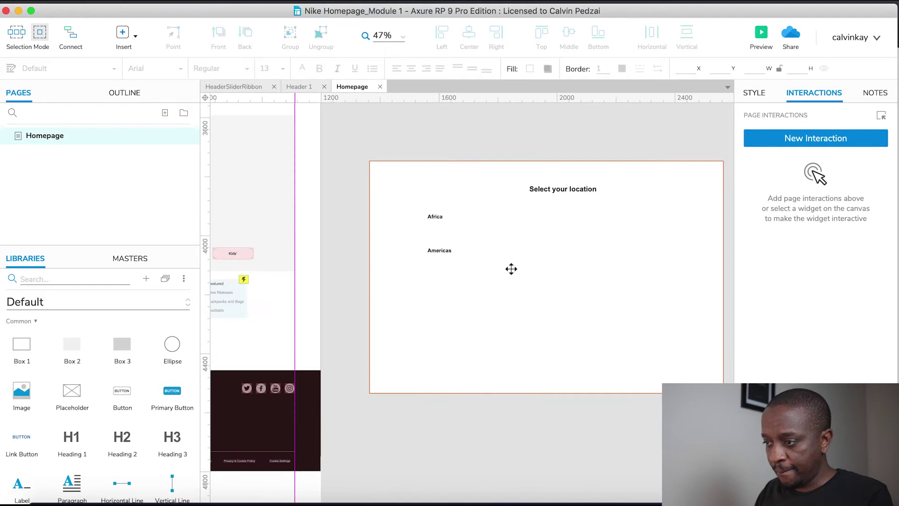
{"action": "left_click", "coordinate": [439, 253]}
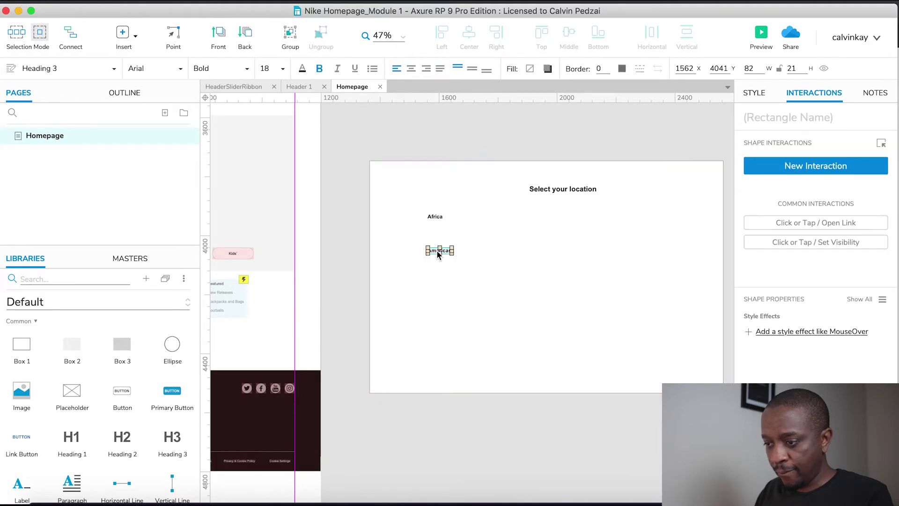
{"action": "left_click_drag", "start_coordinate": [438, 254], "coordinate": [437, 336]}
{"action": "double_click", "coordinate": [438, 336]}
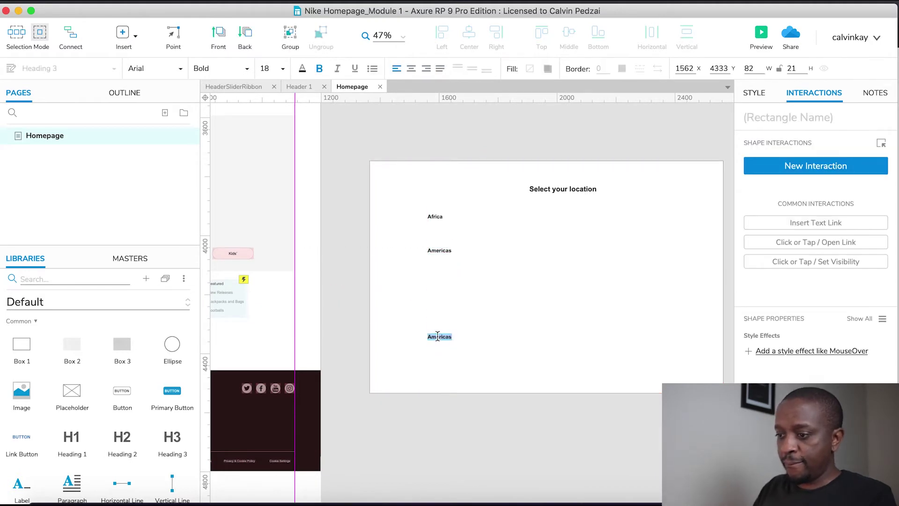
{"action": "type", "text": "Asia Pacific"}
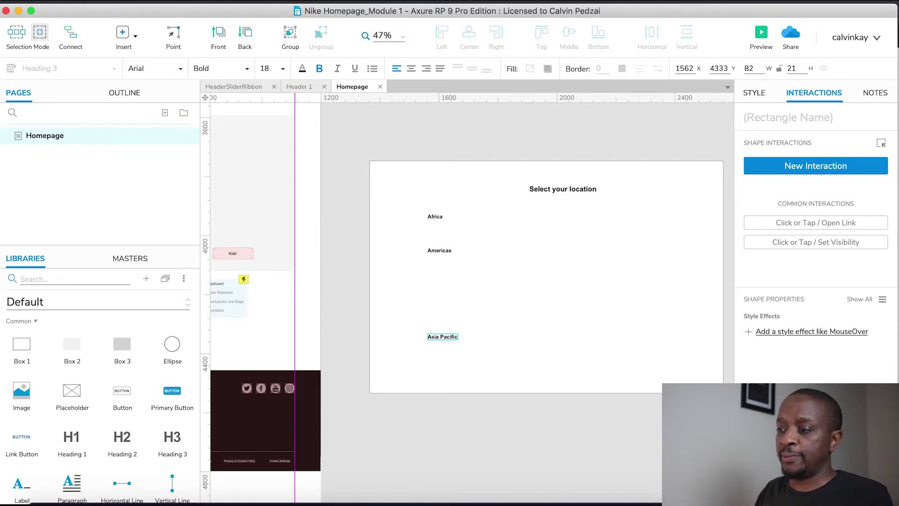
{"action": "scroll", "coordinate": [610, 451], "scroll_direction": "right", "scroll_amount": 4}
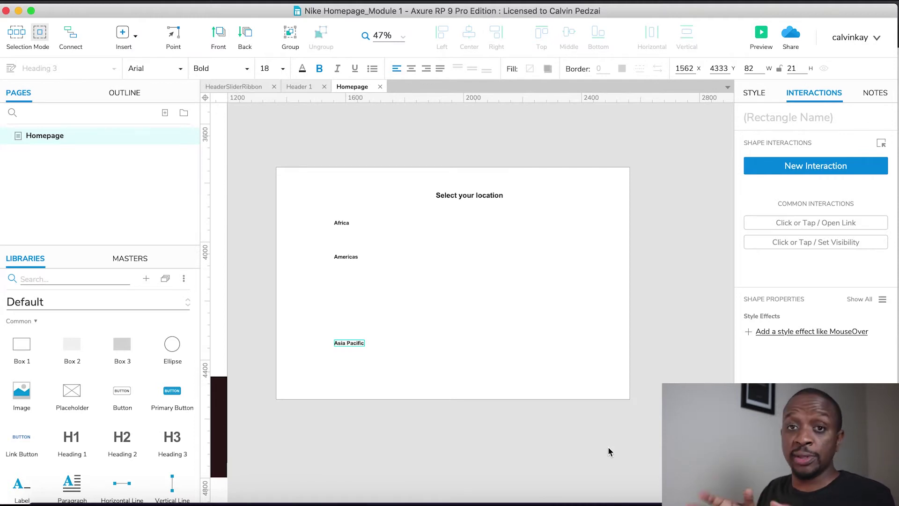
- Copy the SelectLocation group from the Footer master into the Homepage lightbox
{"action": "scroll", "coordinate": [610, 451], "scroll_direction": "left", "scroll_amount": 10}
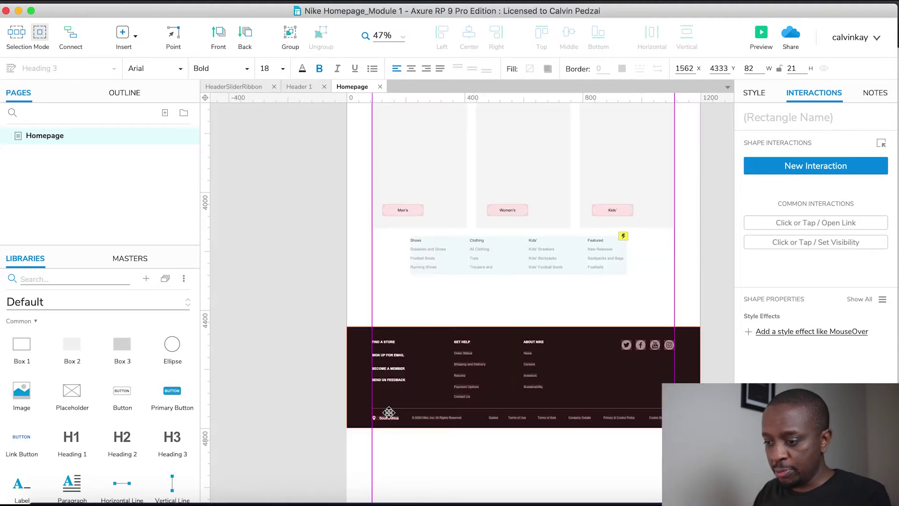
{"action": "double_click", "coordinate": [388, 421]}
{"action": "left_click", "coordinate": [255, 198]}
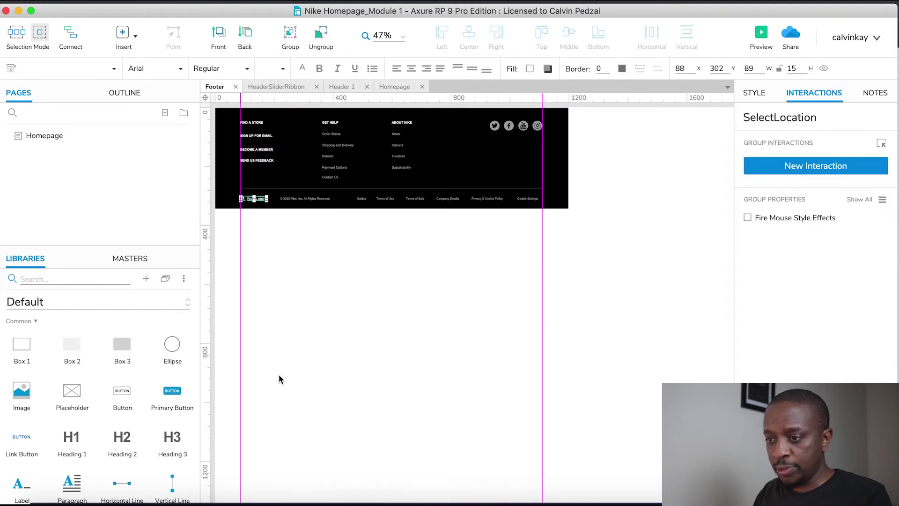
{"action": "left_click", "coordinate": [35, 136]}
{"action": "scroll", "coordinate": [490, 253], "scroll_direction": "right", "scroll_amount": 10}
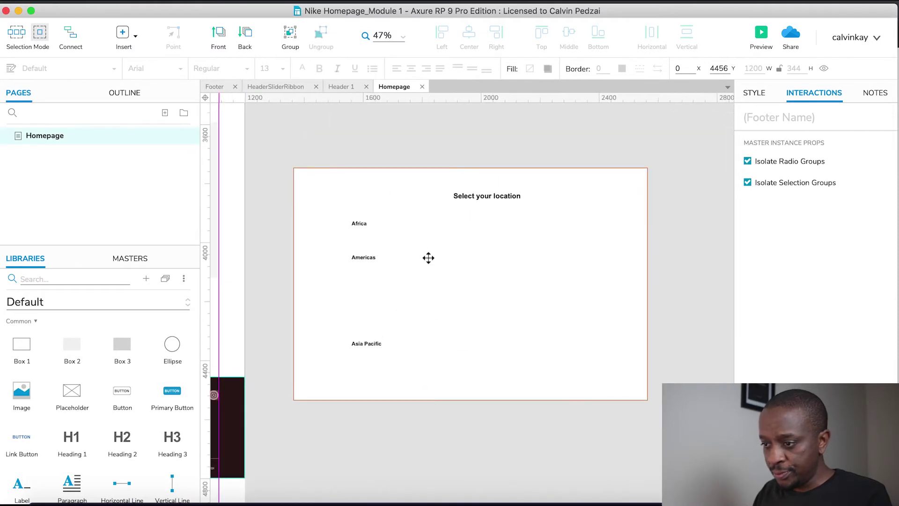
{"action": "left_click", "coordinate": [429, 257]}
{"action": "key", "text": "ctrl+v"}
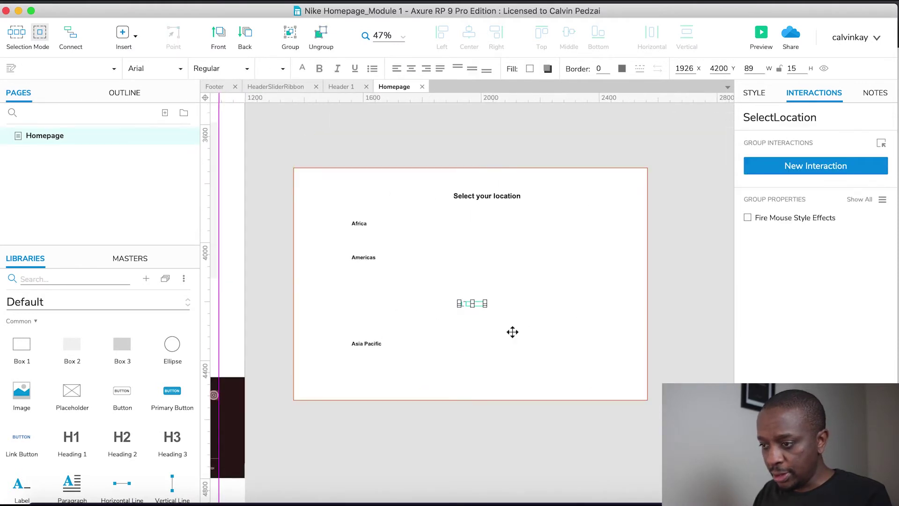
- Set the pasted 'South Africa' label's text colour to black (#000000)
{"action": "scroll", "coordinate": [480, 306], "scroll_direction": "up", "scroll_amount": 5}
{"action": "left_click", "coordinate": [471, 300]}
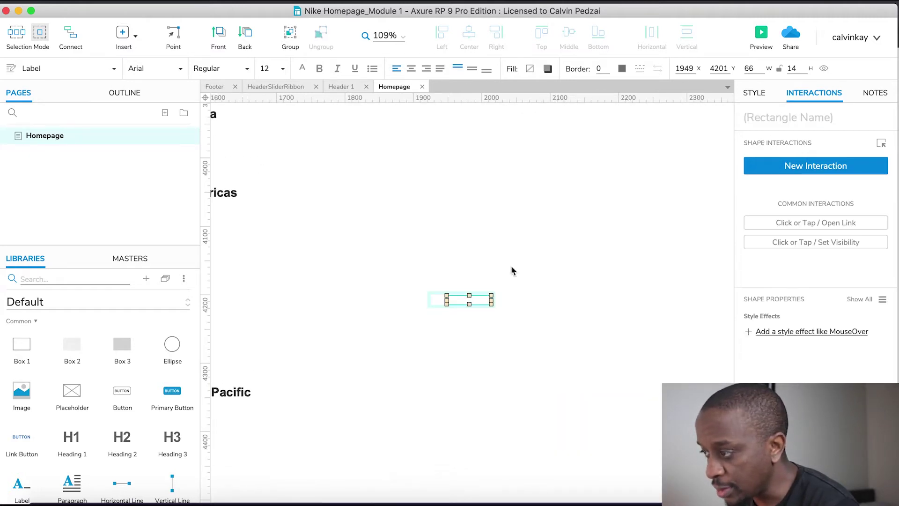
{"action": "left_click", "coordinate": [754, 93]}
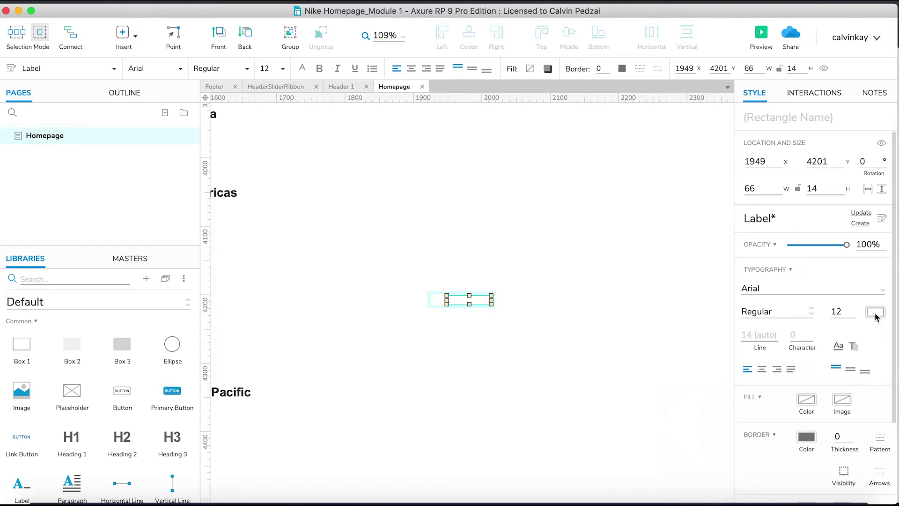
{"action": "left_click", "coordinate": [876, 312]}
{"action": "left_click_drag", "start_coordinate": [767, 349], "coordinate": [757, 355]}
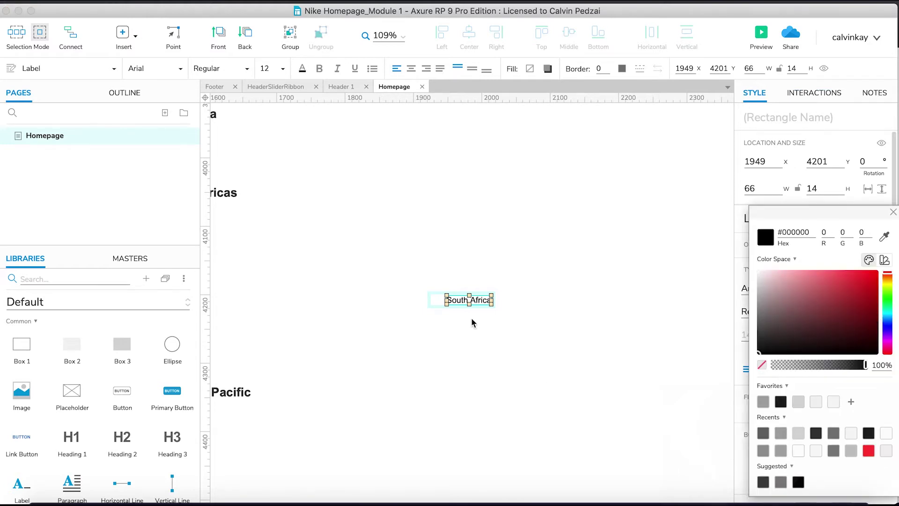
{"action": "left_click", "coordinate": [439, 301]}
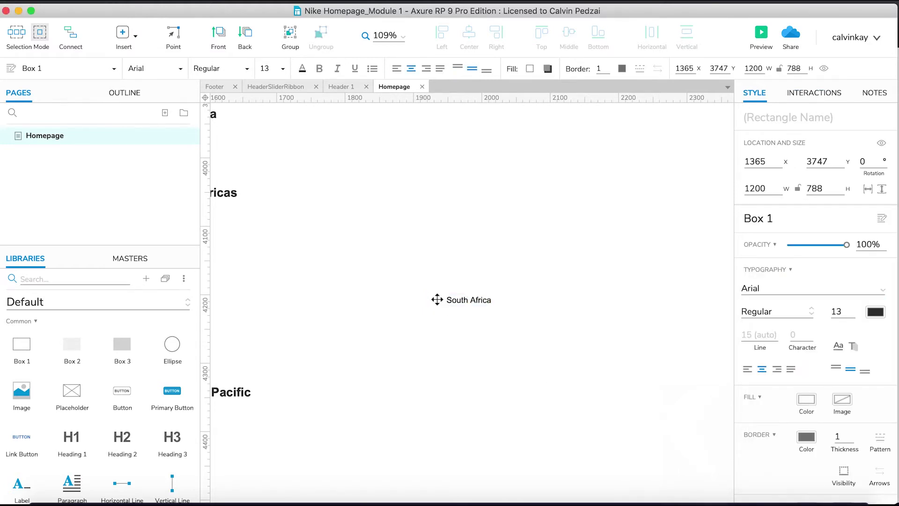
- Set the pin icon's fill colour to black
{"action": "left_click", "coordinate": [437, 300]}
{"action": "left_click", "coordinate": [436, 300]}
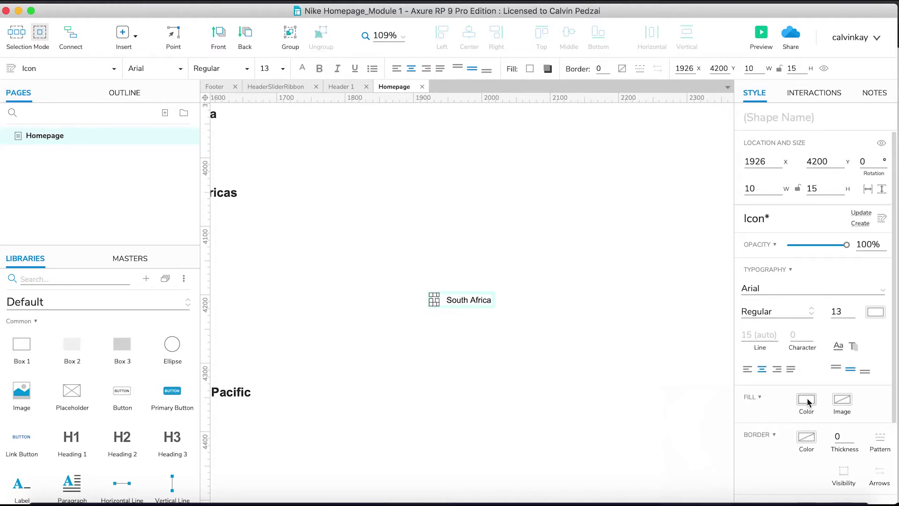
{"action": "left_click", "coordinate": [807, 400]}
{"action": "left_click_drag", "start_coordinate": [770, 308], "coordinate": [655, 437]}
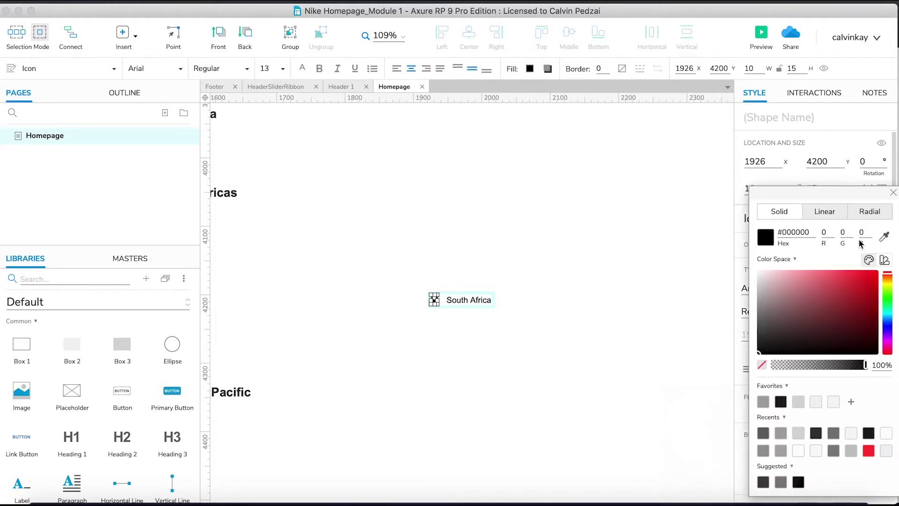
{"action": "left_click", "coordinate": [893, 194]}
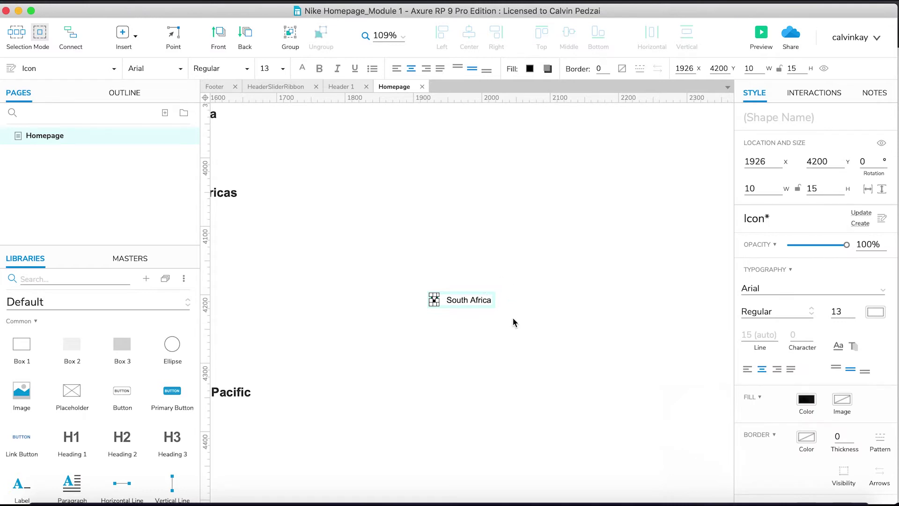
- Duplicate the South Africa label below itself as 'Language', aligned with the text above
{"action": "left_click", "coordinate": [468, 298]}
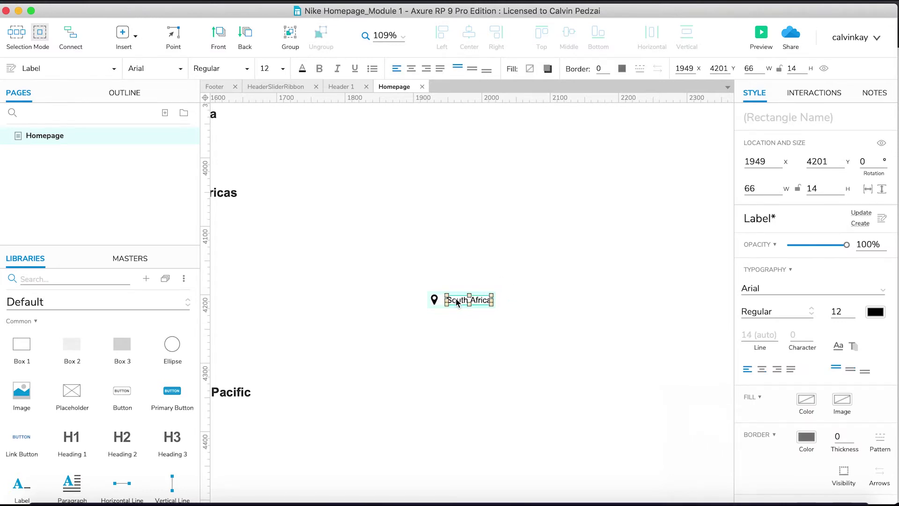
{"action": "left_click_drag", "start_coordinate": [457, 302], "coordinate": [440, 317]}
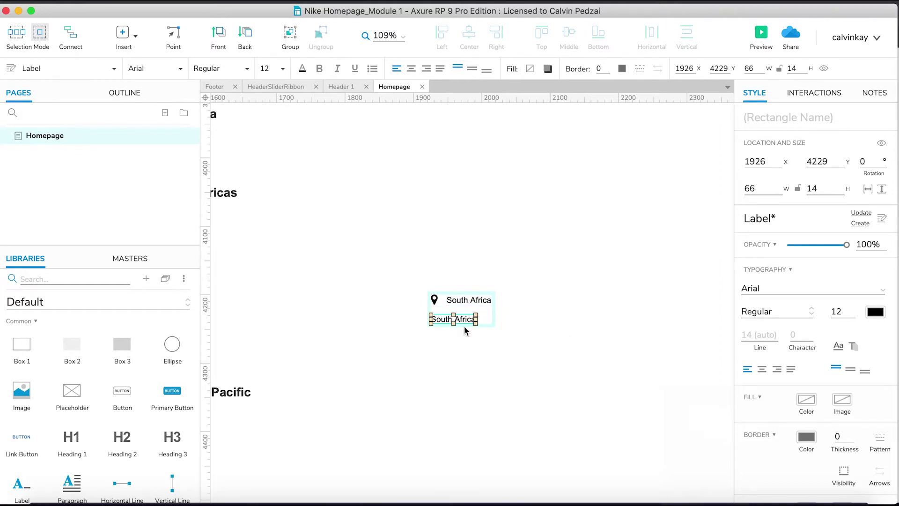
{"action": "key", "text": "Return"}
{"action": "type", "text": "Language"}
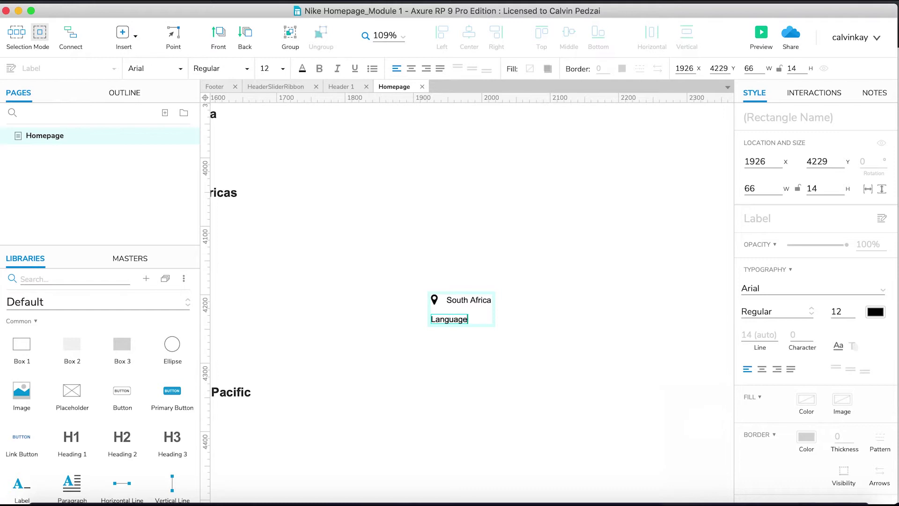
{"action": "key", "text": "super+Tab"}
{"action": "key", "text": "super+Tab"}
{"action": "left_click", "coordinate": [471, 328]}
{"action": "left_click", "coordinate": [445, 318]}
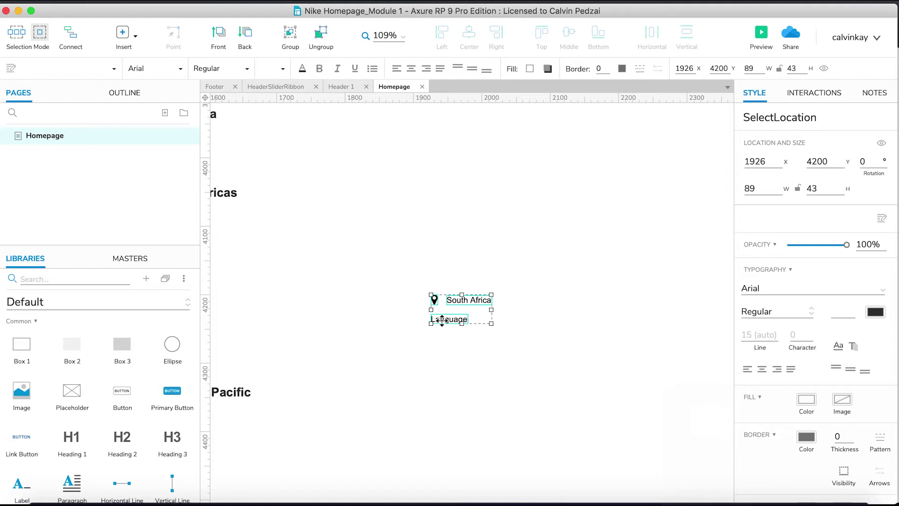
{"action": "left_click", "coordinate": [438, 319]}
{"action": "left_click_drag", "start_coordinate": [441, 322], "coordinate": [454, 319]}
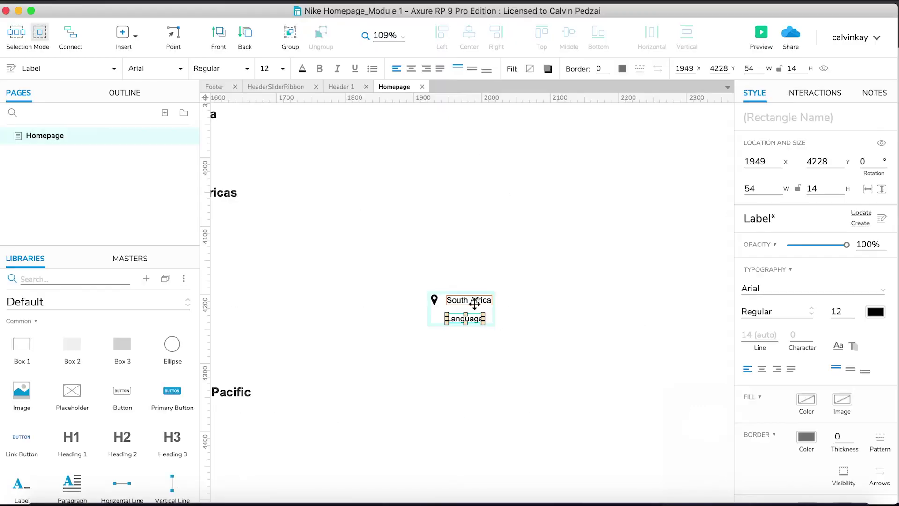
- Make the South Africa label bold and the Language text grey (#A6A6A6)
{"action": "left_click", "coordinate": [471, 301]}
{"action": "key", "text": "ctrl+b"}
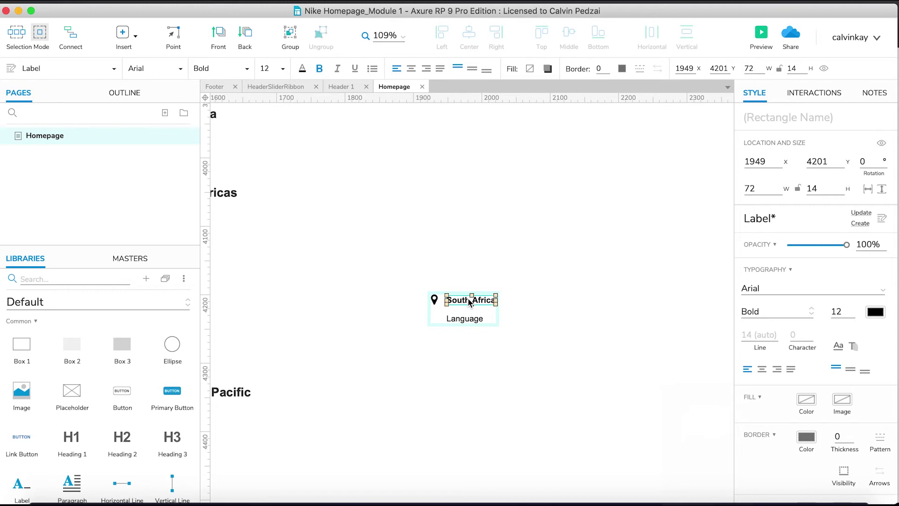
{"action": "key", "text": "super+Tab"}
{"action": "key", "text": "super+Tab"}
{"action": "left_click", "coordinate": [465, 319]}
{"action": "left_click", "coordinate": [874, 313]}
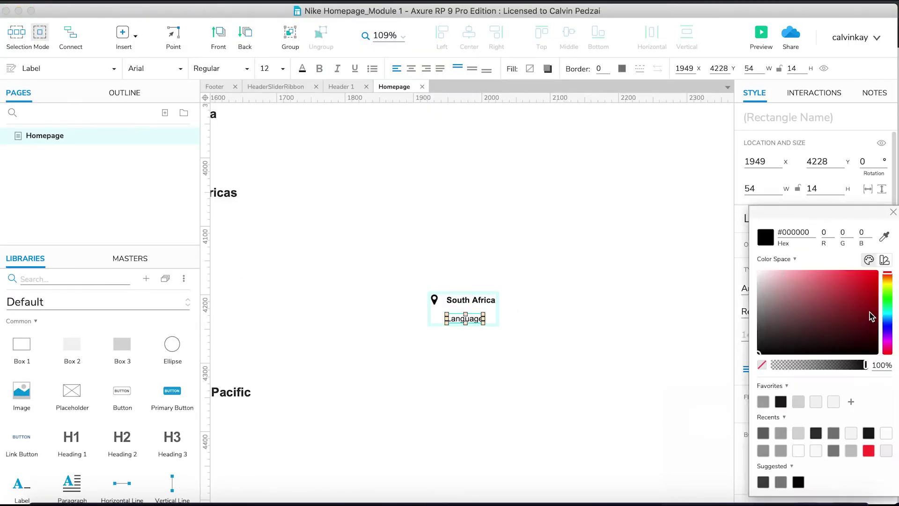
{"action": "left_click", "coordinate": [764, 402]}
{"action": "left_click", "coordinate": [567, 335]}
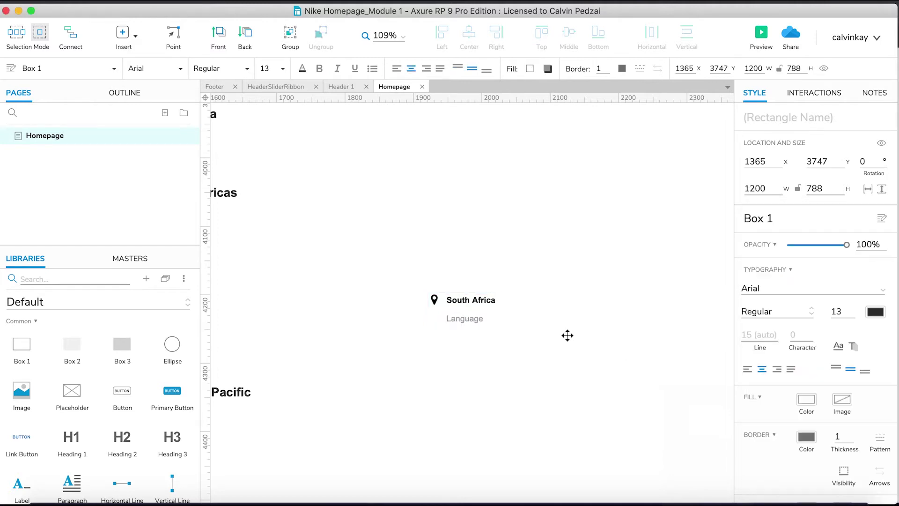
- Rename the South Africa label to 'Location'
{"action": "key", "text": "super+Tab"}
{"action": "key", "text": "super+Tab"}
{"action": "left_click", "coordinate": [436, 301]}
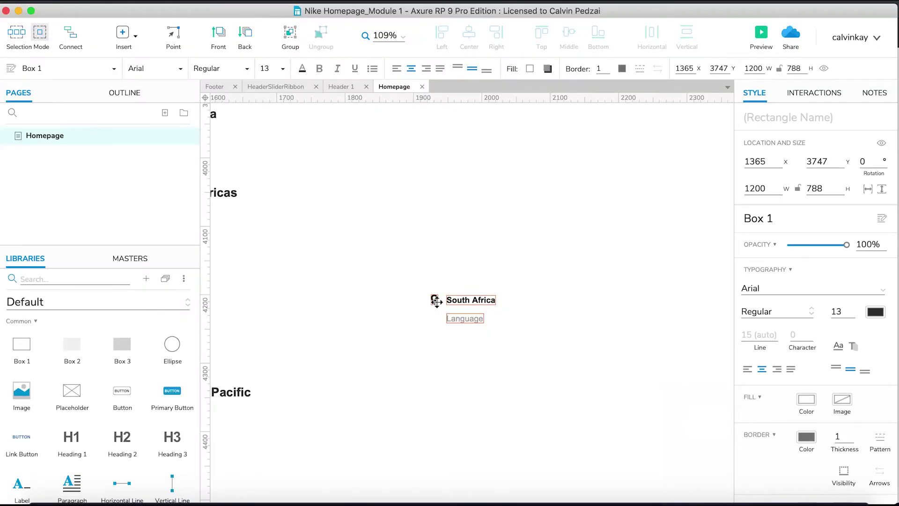
{"action": "left_click", "coordinate": [474, 299]}
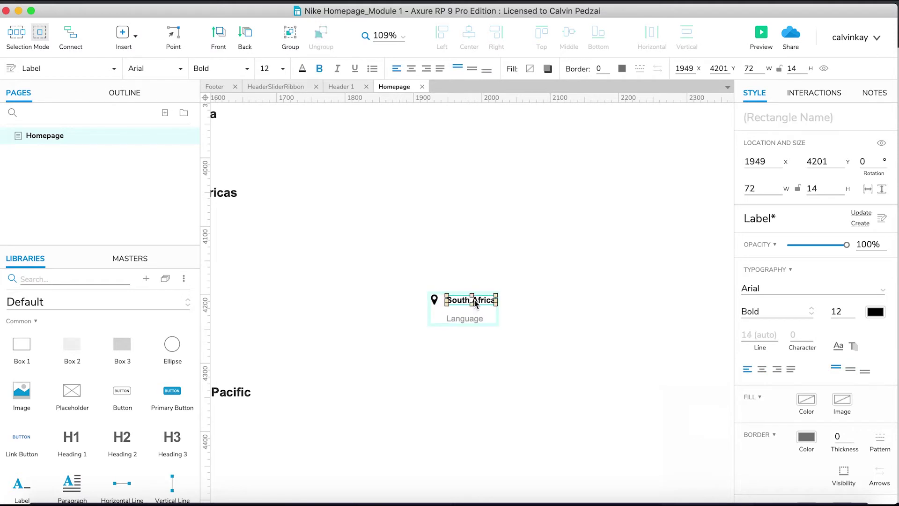
{"action": "double_click", "coordinate": [474, 300]}
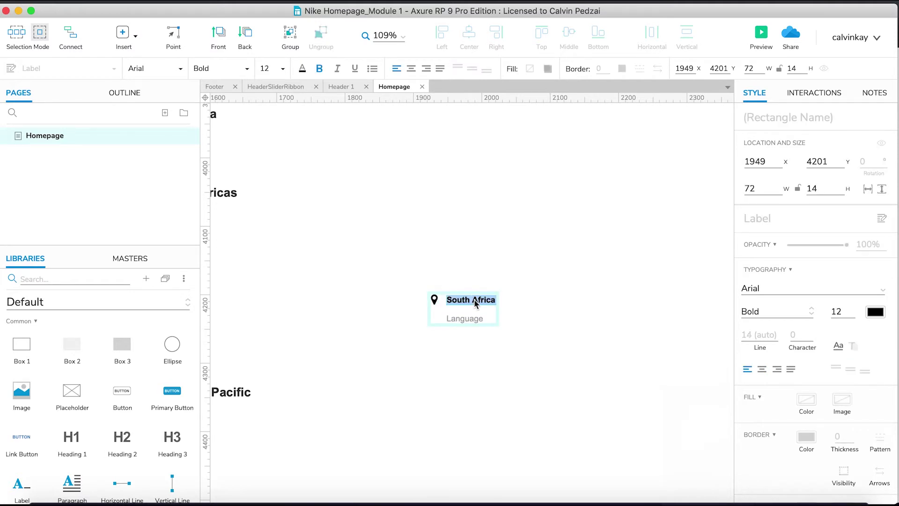
{"action": "type", "text": "N"}
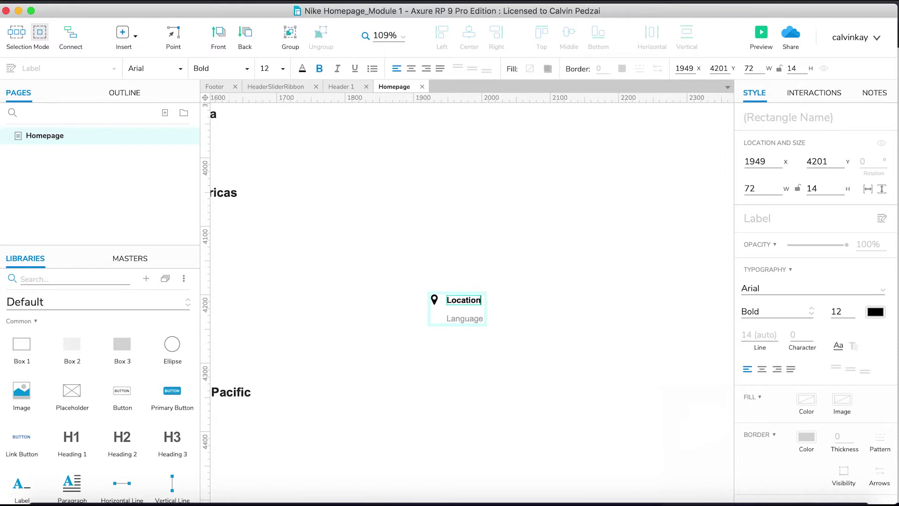
{"action": "left_click", "coordinate": [537, 359]}
{"action": "left_click", "coordinate": [468, 303]}
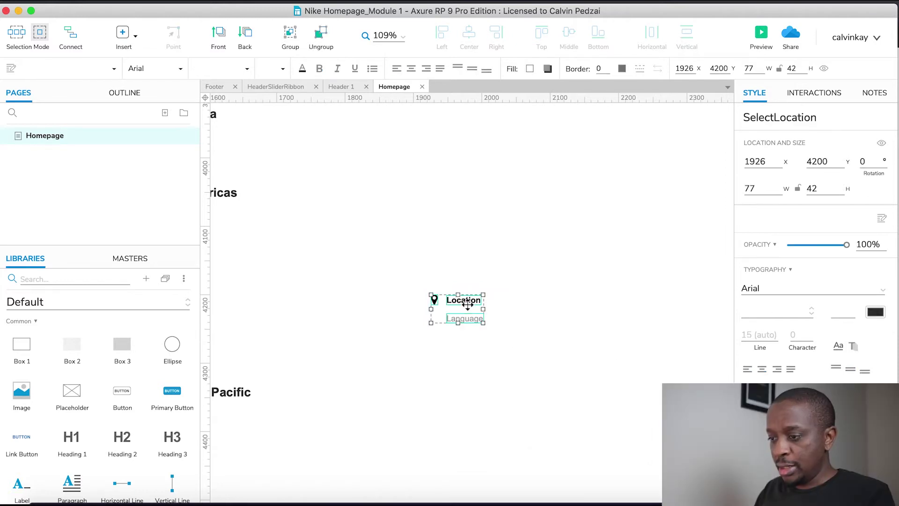
- Create a master named 'Location' from the location group
{"action": "right_click", "coordinate": [467, 303]}
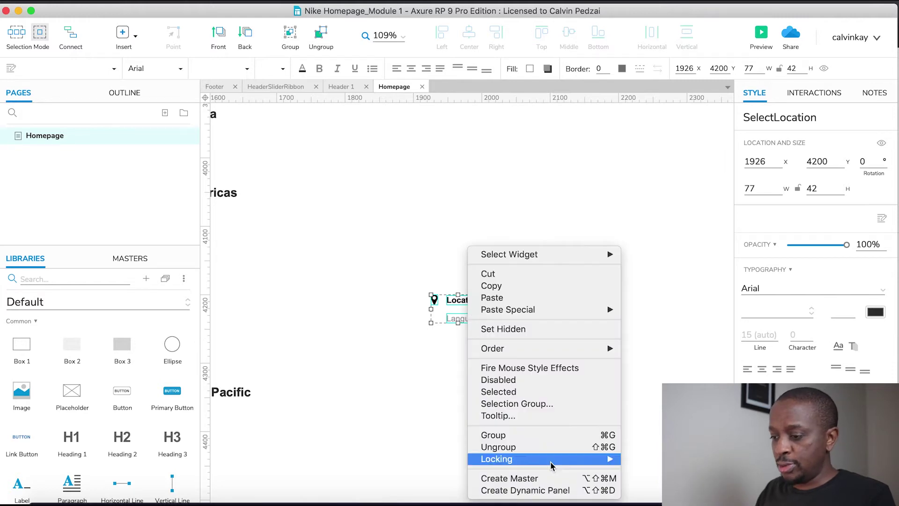
{"action": "left_click", "coordinate": [543, 478]}
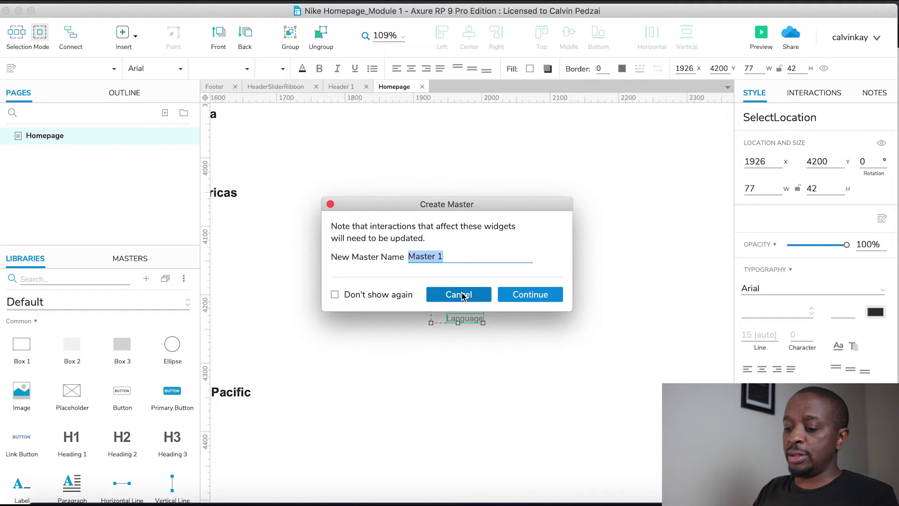
{"action": "type", "text": "Location"}
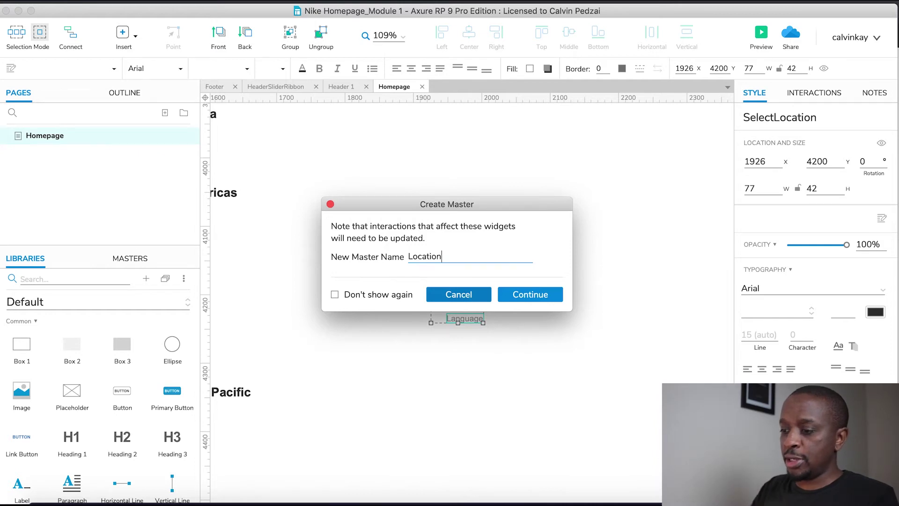
{"action": "left_click", "coordinate": [519, 295]}
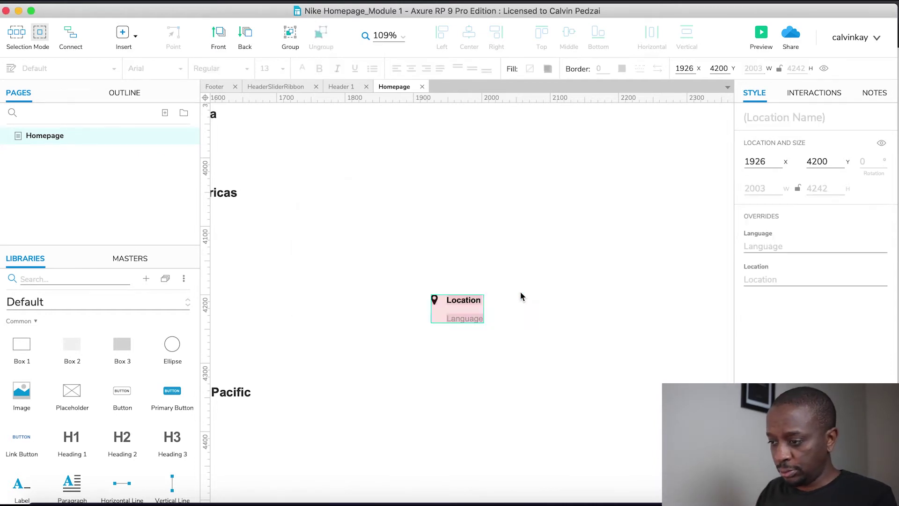
{"action": "scroll", "coordinate": [517, 318], "scroll_direction": "down", "scroll_amount": 5}
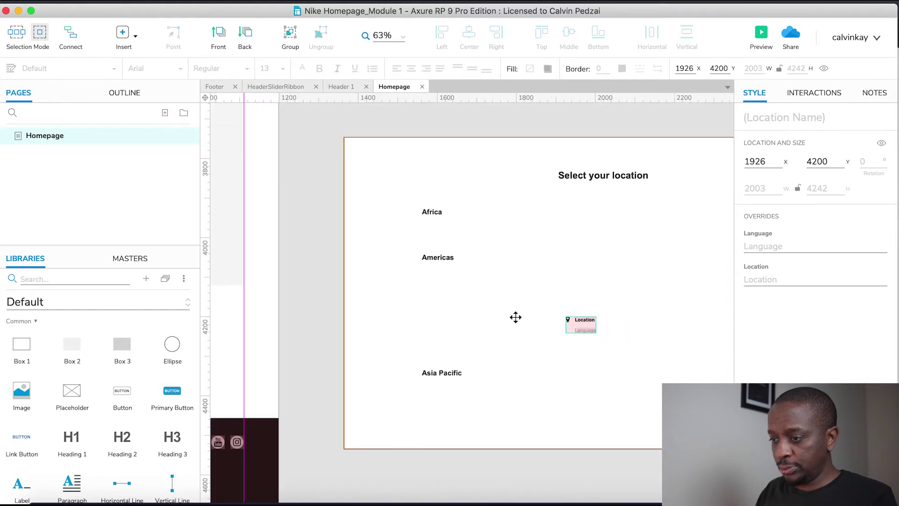
- Place Location instances in a four-column row under Africa
{"action": "left_click_drag", "start_coordinate": [585, 328], "coordinate": [440, 235]}
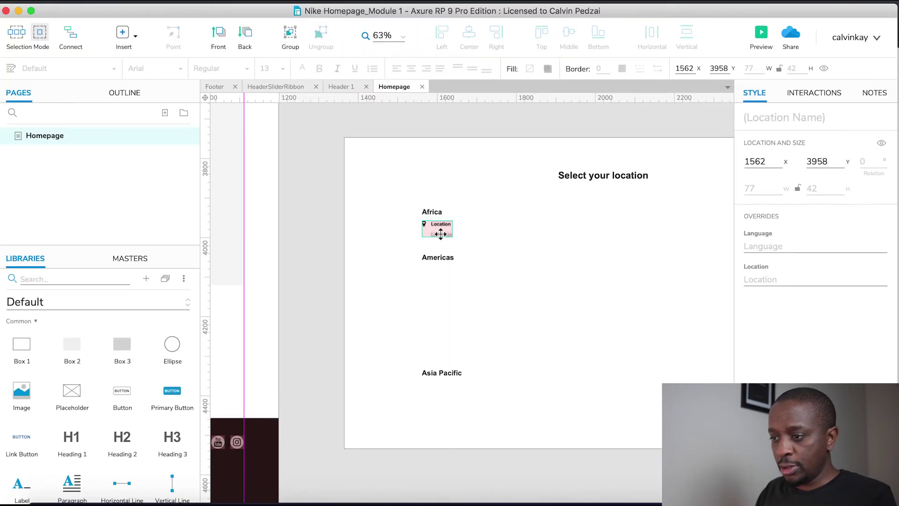
{"action": "scroll", "coordinate": [440, 235], "scroll_direction": "right", "scroll_amount": 3}
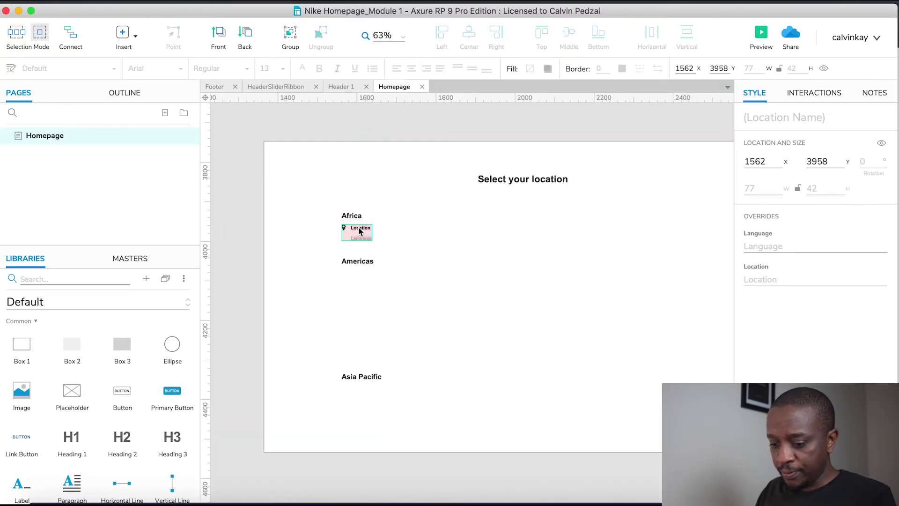
{"action": "left_click_drag", "start_coordinate": [360, 230], "coordinate": [241, 212]}
{"action": "scroll", "coordinate": [671, 226], "scroll_direction": "right", "scroll_amount": 3}
{"action": "scroll", "coordinate": [310, 220], "scroll_direction": "left", "scroll_amount": 2}
- Copy the Location row beneath Americas and Asia Pacific
{"action": "left_click_drag", "start_coordinate": [310, 219], "coordinate": [308, 311]}
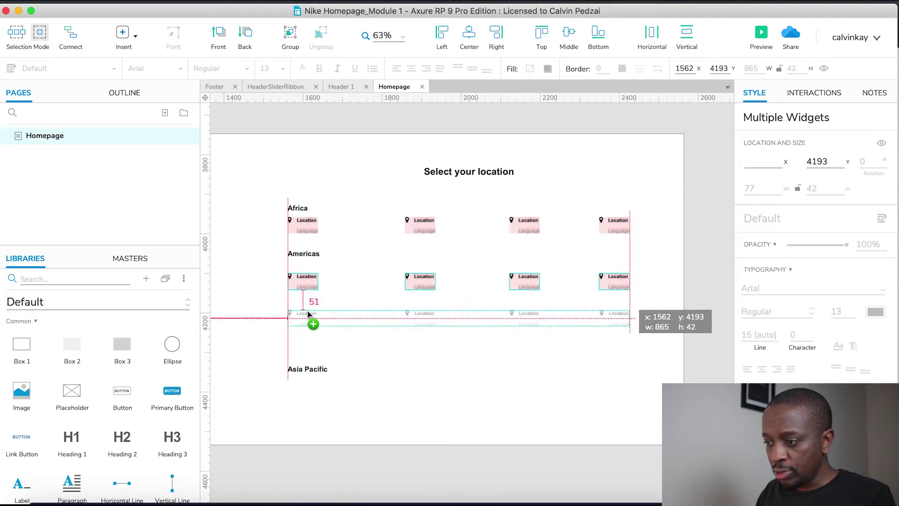
{"action": "left_click_drag", "start_coordinate": [308, 314], "coordinate": [308, 313]}
{"action": "key", "text": "super+Tab"}
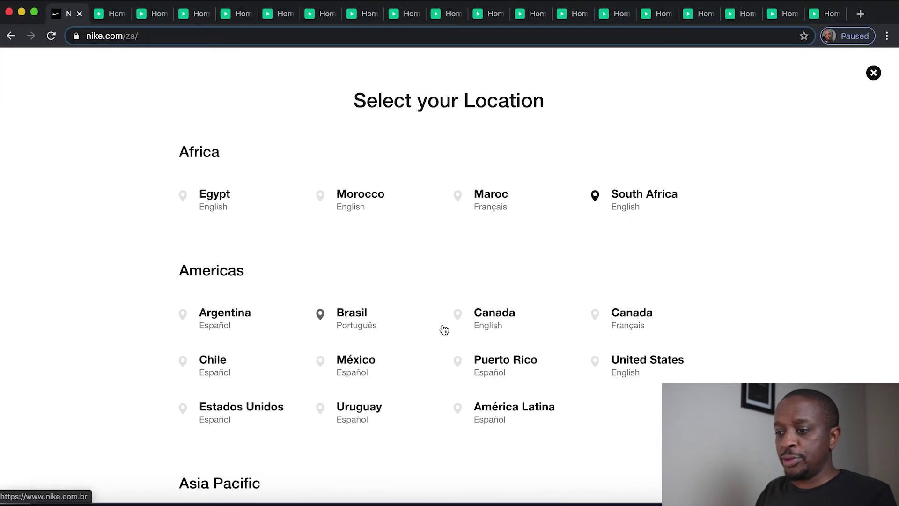
{"action": "key", "text": "super+Tab"}
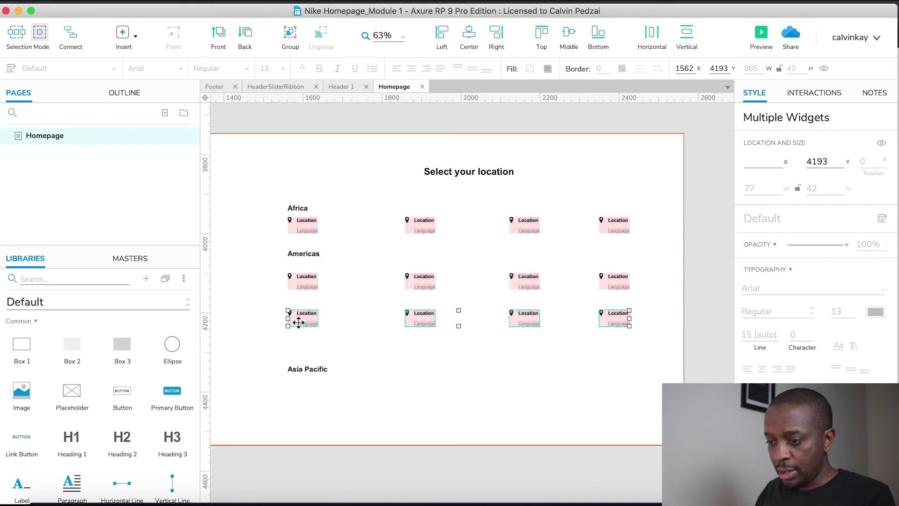
{"action": "left_click_drag", "start_coordinate": [302, 313], "coordinate": [307, 388]}
{"action": "left_click_drag", "start_coordinate": [701, 335], "coordinate": [300, 410]}
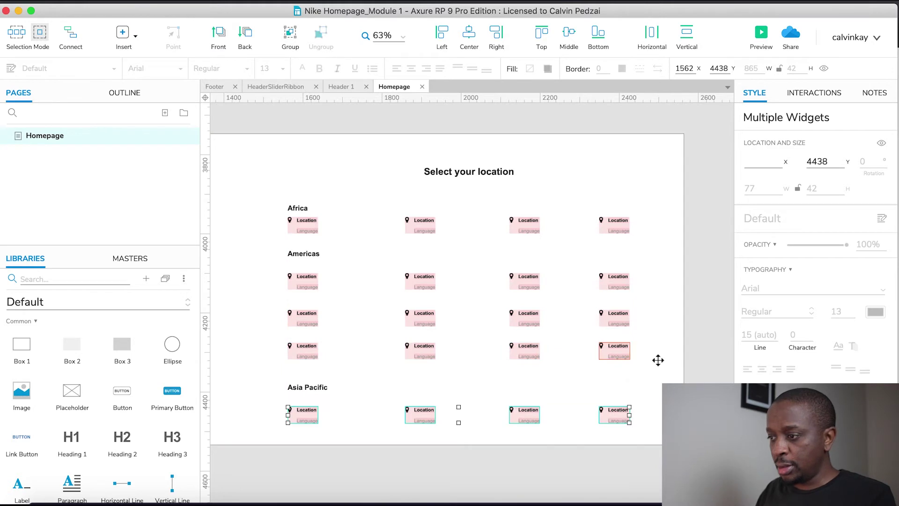
{"action": "left_click", "coordinate": [702, 338]}
{"action": "scroll", "coordinate": [692, 290], "scroll_direction": "left", "scroll_amount": 3}
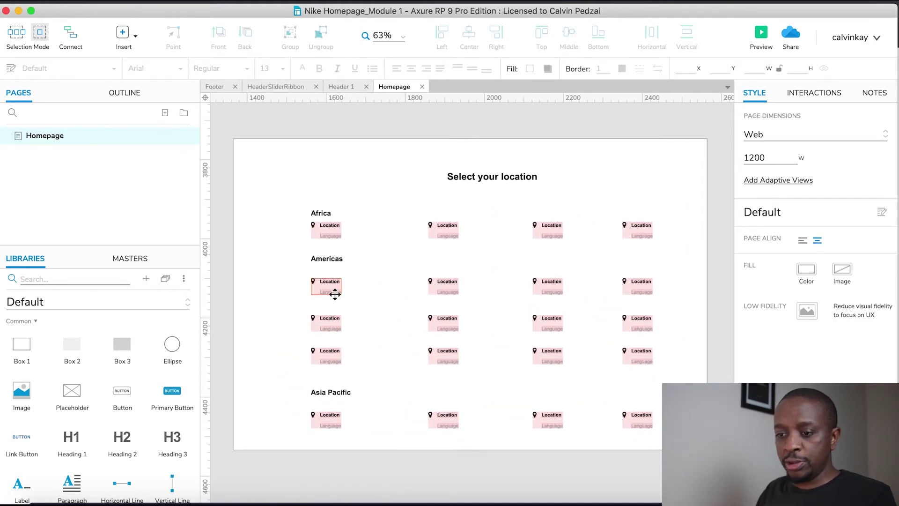
{"action": "scroll", "coordinate": [402, 213], "scroll_direction": "left", "scroll_amount": 5}
{"action": "scroll", "coordinate": [401, 213], "scroll_direction": "up", "scroll_amount": 2}
{"action": "scroll", "coordinate": [465, 213], "scroll_direction": "down", "scroll_amount": 2}
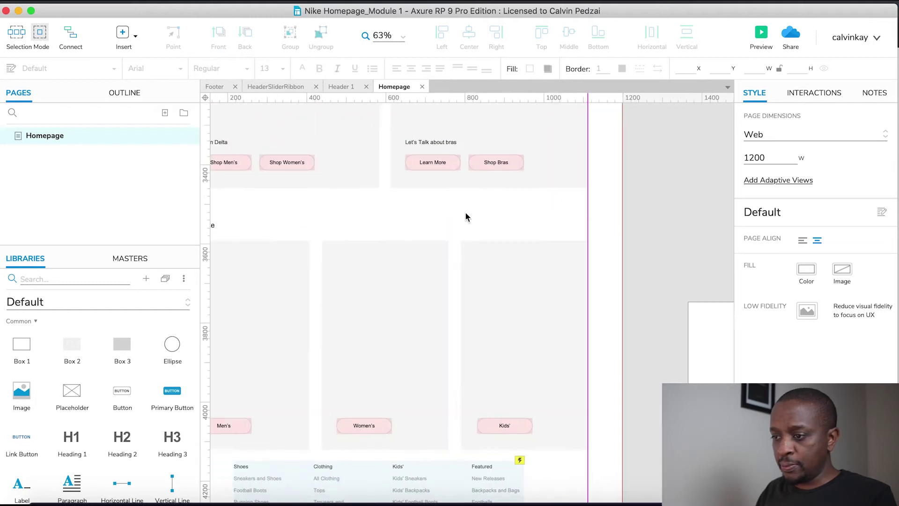
{"action": "scroll", "coordinate": [464, 213], "scroll_direction": "up", "scroll_amount": 10}
{"action": "scroll", "coordinate": [463, 214], "scroll_direction": "up", "scroll_amount": 15}
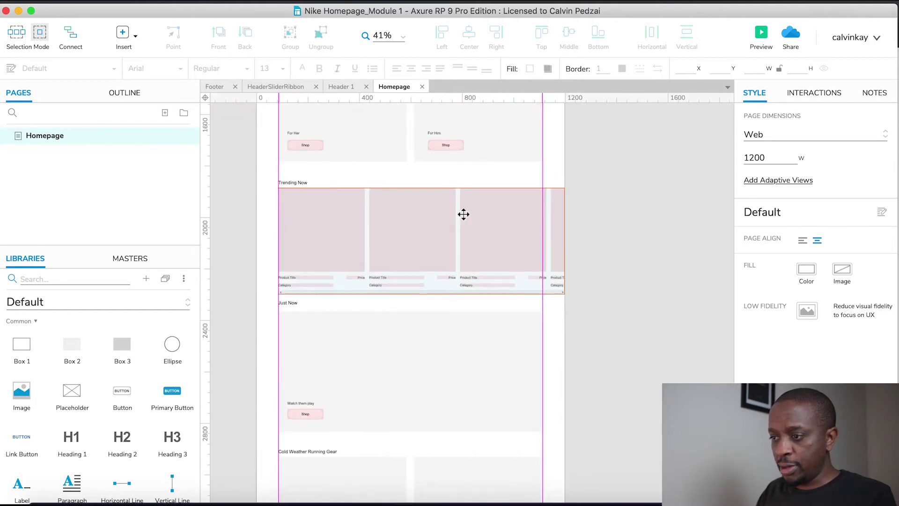
{"action": "double_click", "coordinate": [464, 213]}
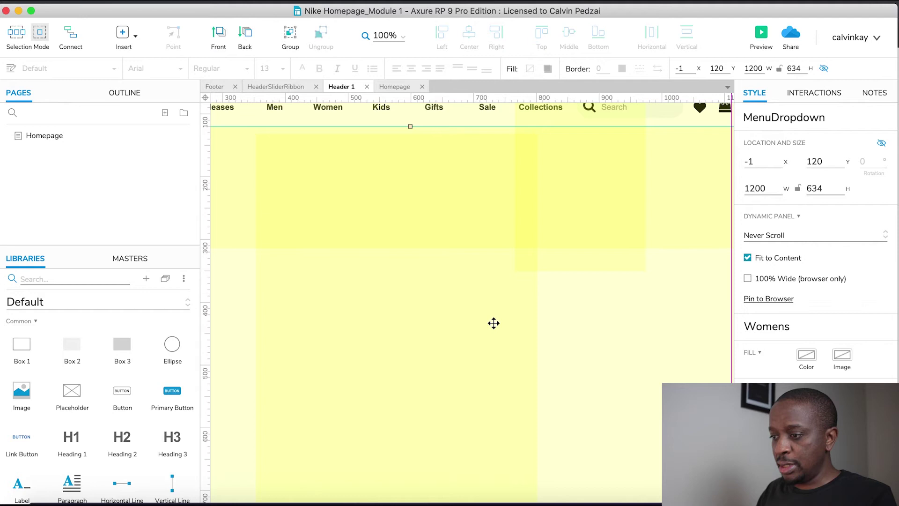
{"action": "left_click", "coordinate": [494, 323]}
{"action": "double_click", "coordinate": [494, 323]}
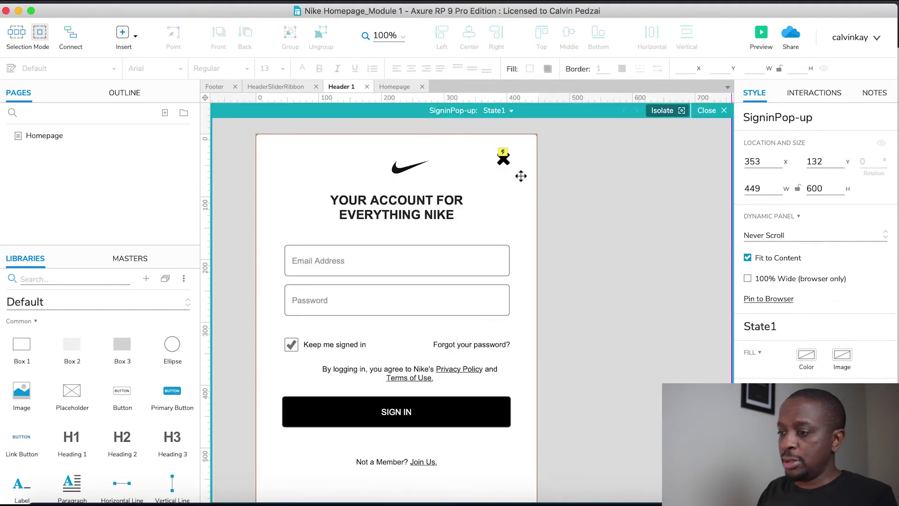
{"action": "left_click", "coordinate": [504, 159]}
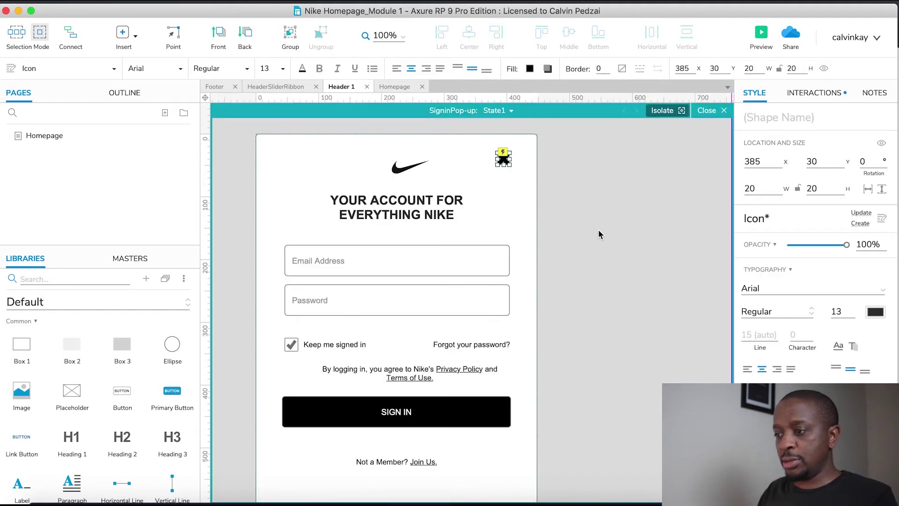
{"action": "left_click", "coordinate": [700, 112]}
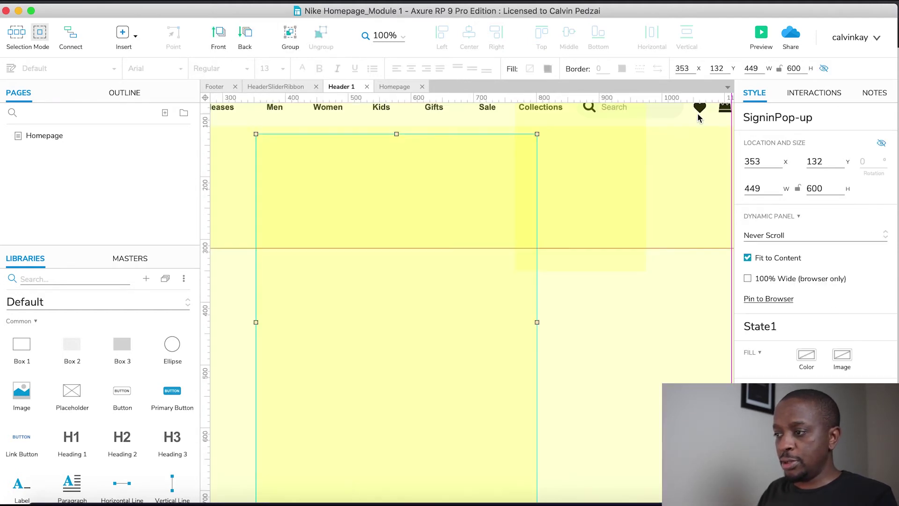
{"action": "left_click", "coordinate": [61, 135]}
{"action": "scroll", "coordinate": [608, 350], "scroll_direction": "down", "scroll_amount": 5}
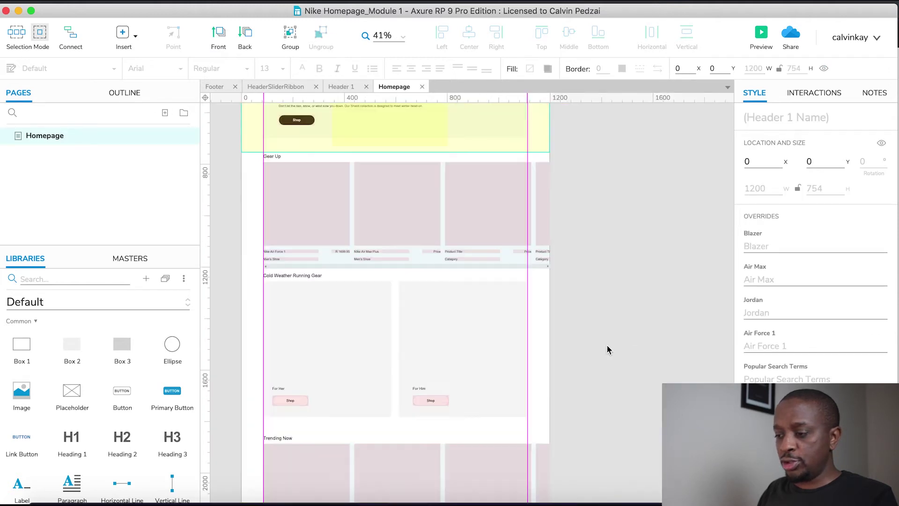
{"action": "scroll", "coordinate": [607, 350], "scroll_direction": "down", "scroll_amount": 15}
{"action": "scroll", "coordinate": [607, 350], "scroll_direction": "right", "scroll_amount": 7}
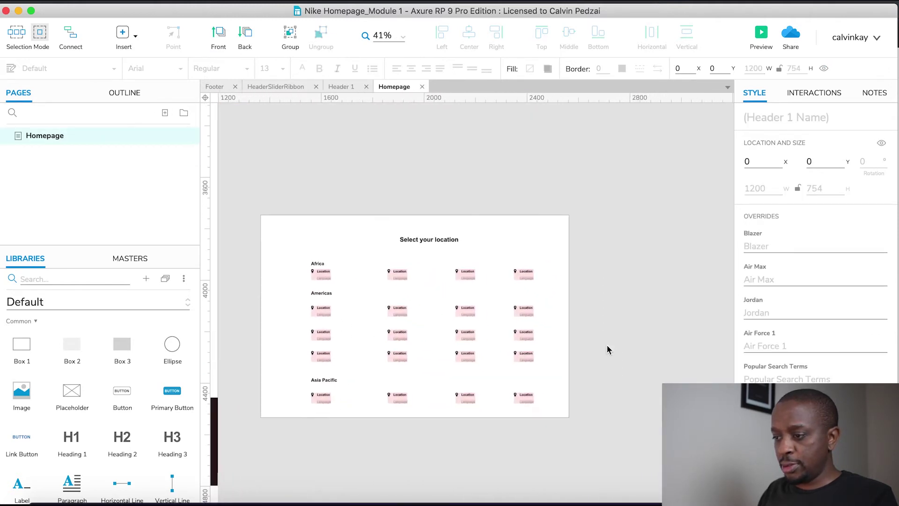
{"action": "scroll", "coordinate": [608, 350], "scroll_direction": "up", "scroll_amount": 5}
{"action": "scroll", "coordinate": [608, 349], "scroll_direction": "up", "scroll_amount": 4}
{"action": "scroll", "coordinate": [608, 349], "scroll_direction": "left", "scroll_amount": 5}
- Paste the close icon into the location panel and place it at the top-right corner
{"action": "left_click", "coordinate": [623, 163]}
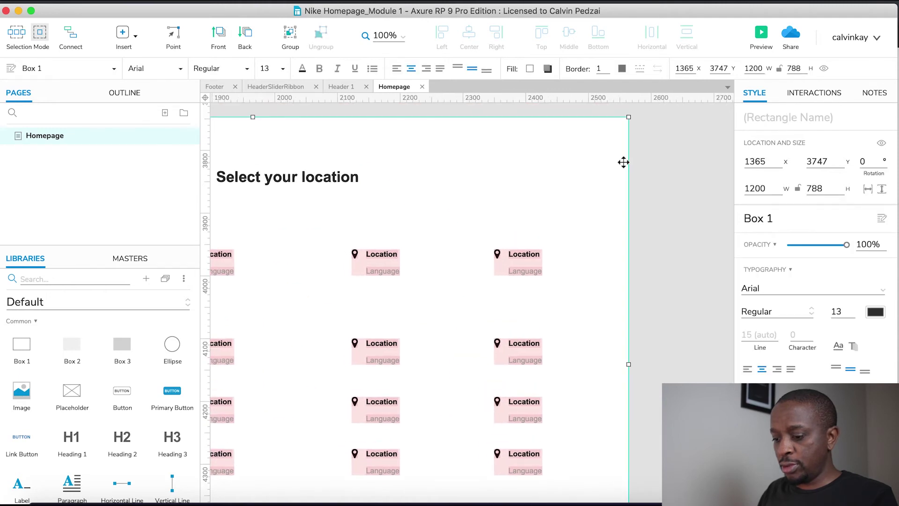
{"action": "key", "text": "super+v"}
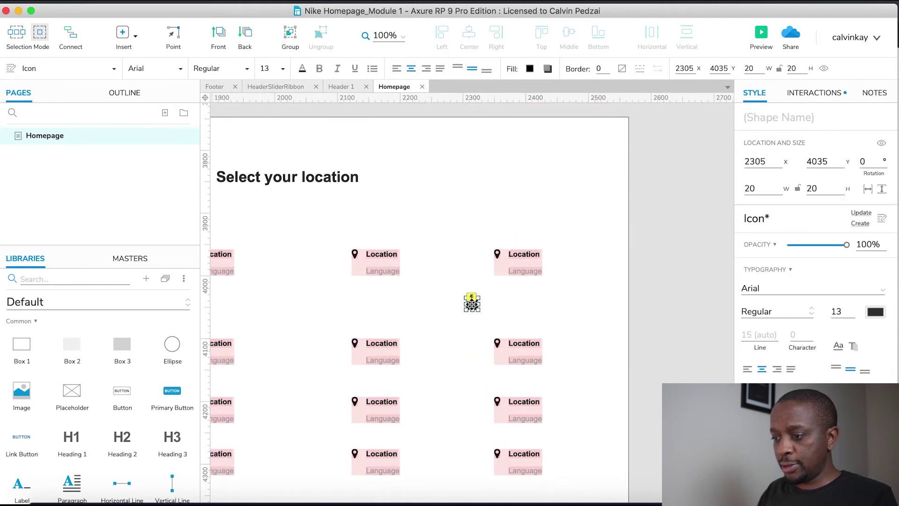
{"action": "scroll", "coordinate": [472, 303], "scroll_direction": "up", "scroll_amount": 3}
{"action": "left_click_drag", "start_coordinate": [473, 303], "coordinate": [654, 210]}
- Select the title, region headings and Location grid, and shift them left to centre them
{"action": "scroll", "coordinate": [654, 211], "scroll_direction": "down", "scroll_amount": 4}
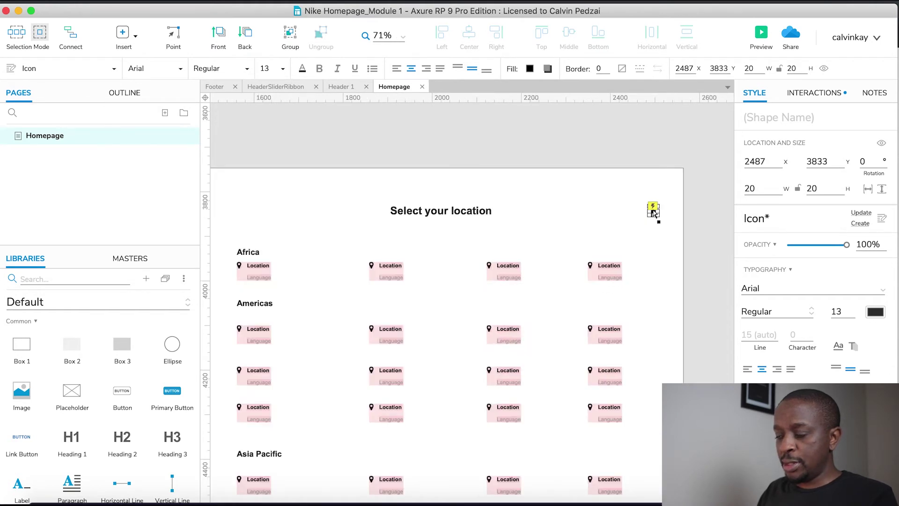
{"action": "scroll", "coordinate": [654, 211], "scroll_direction": "down", "scroll_amount": 2}
{"action": "left_click_drag", "start_coordinate": [697, 474], "coordinate": [234, 156]}
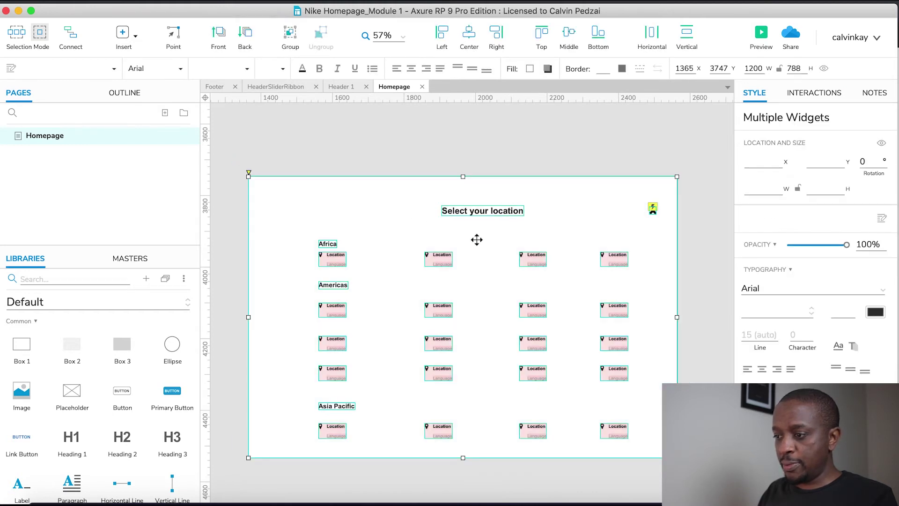
{"action": "left_click_drag", "start_coordinate": [696, 479], "coordinate": [289, 187]}
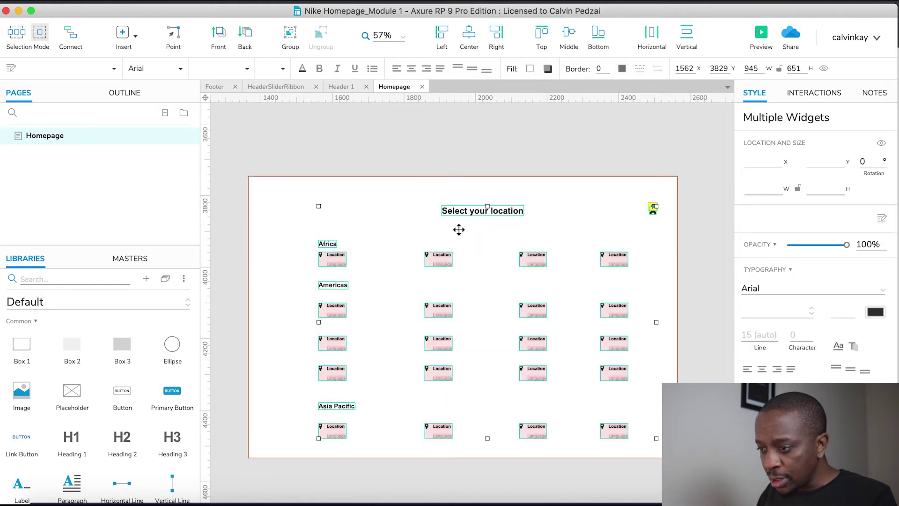
{"action": "left_click_drag", "start_coordinate": [473, 212], "coordinate": [451, 211]}
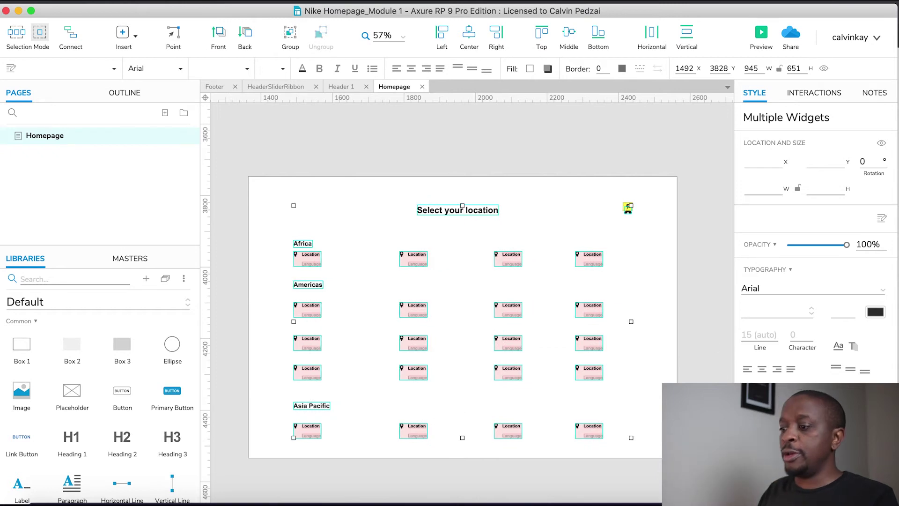
{"action": "left_click", "coordinate": [498, 219]}
{"action": "left_click_drag", "start_coordinate": [692, 449], "coordinate": [269, 239]}
- Convert the selected location widgets into a dynamic panel and open its State1
{"action": "right_click", "coordinate": [378, 296]}
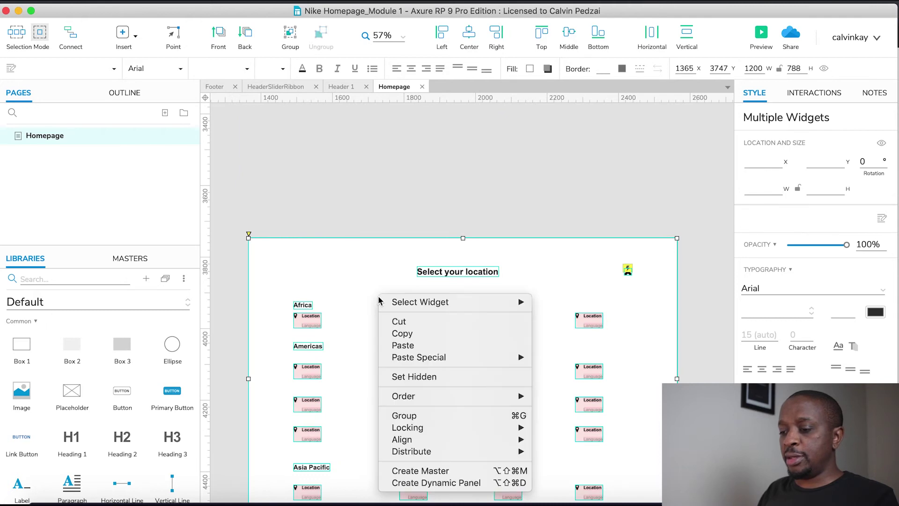
{"action": "left_click", "coordinate": [448, 485]}
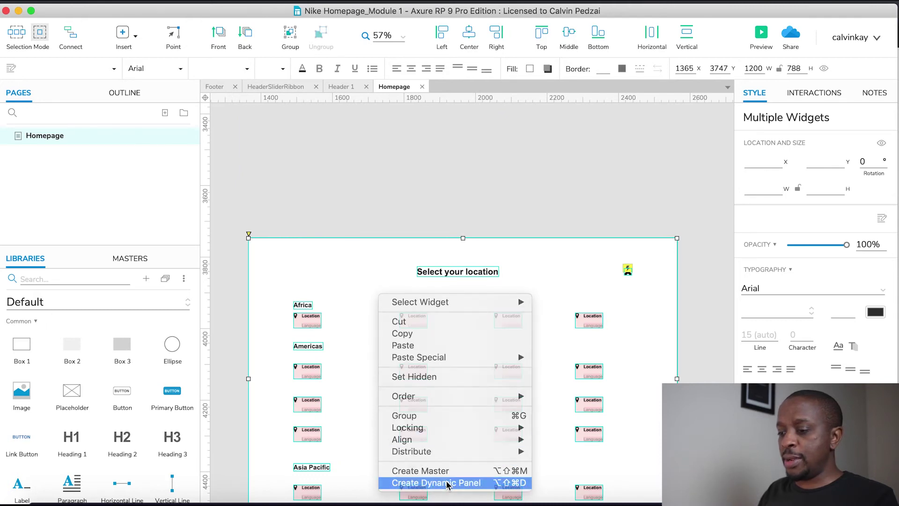
{"action": "scroll", "coordinate": [638, 326], "scroll_direction": "down", "scroll_amount": 3}
{"action": "double_click", "coordinate": [638, 326]}
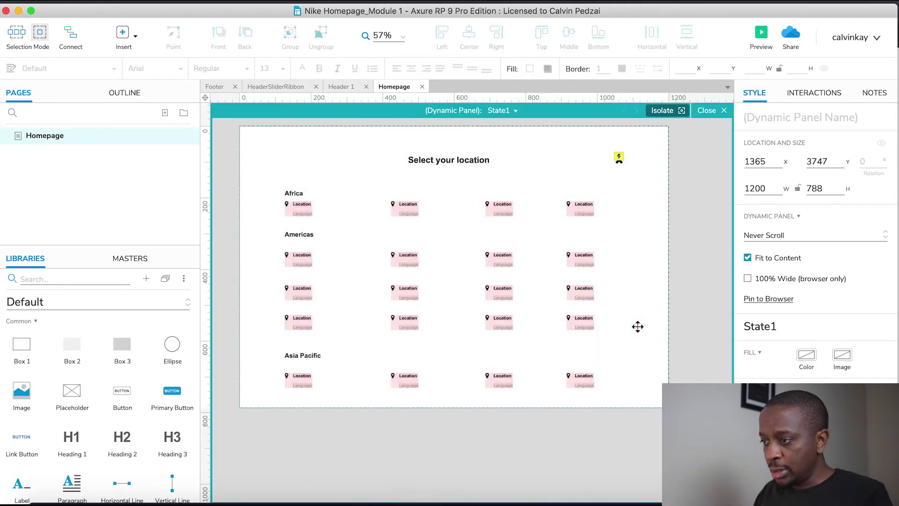
- Set the border colour of the panel's white background box (Box 1) to none
{"action": "left_click", "coordinate": [640, 343]}
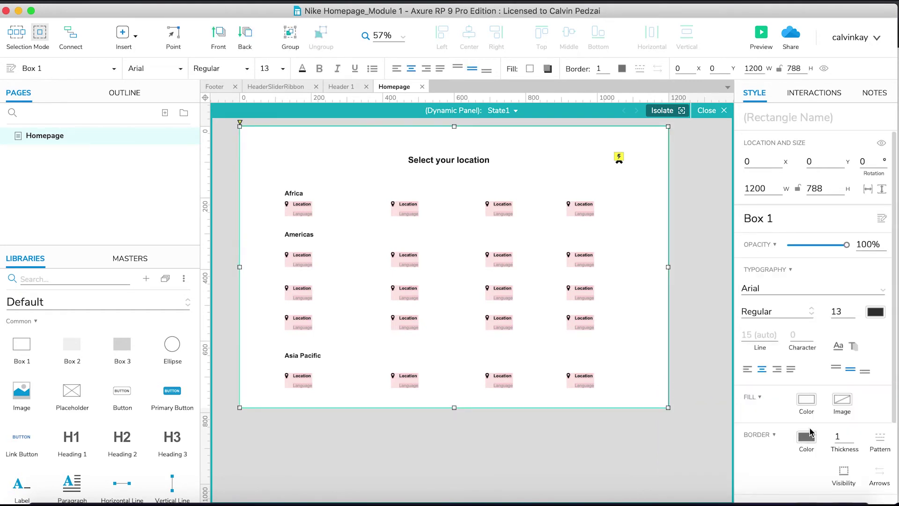
{"action": "left_click", "coordinate": [806, 437]}
{"action": "left_click", "coordinate": [762, 366]}
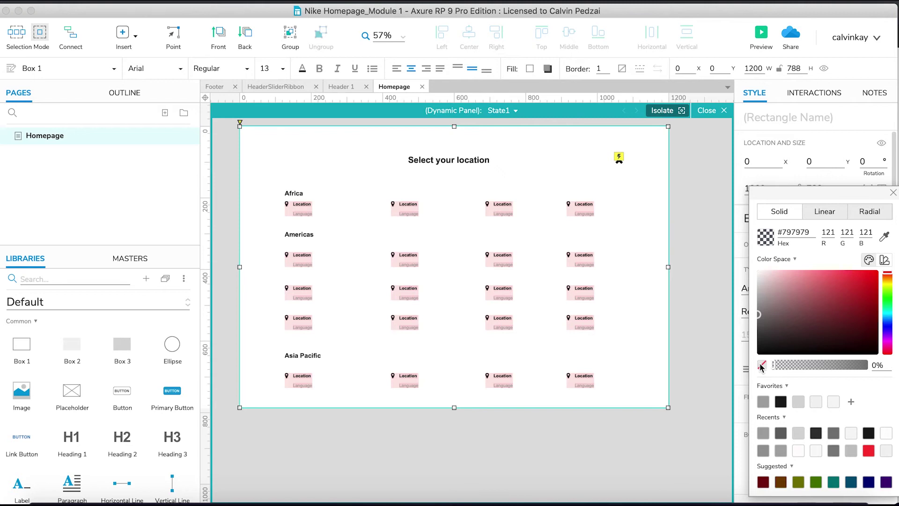
{"action": "left_click", "coordinate": [893, 193]}
{"action": "left_click", "coordinate": [687, 323]}
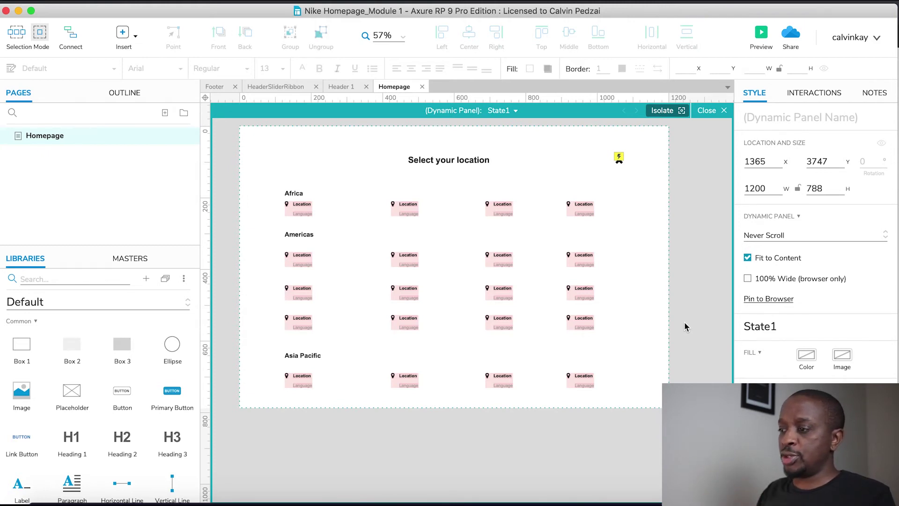
- Name the dynamic panel 'SelectLocationPanel', correcting the lowercase l to a capital L
{"action": "left_click", "coordinate": [711, 110]}
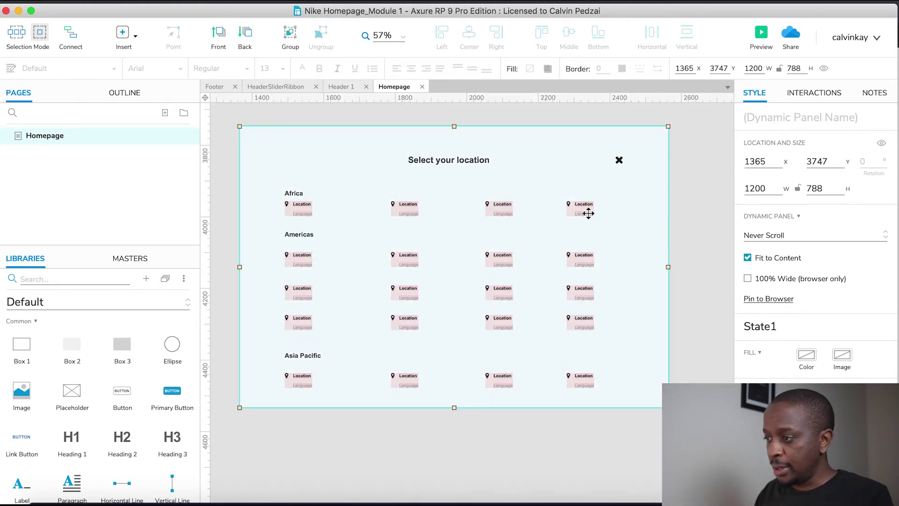
{"action": "left_click", "coordinate": [780, 112]}
{"action": "type", "text": "SelectlocationPanel"}
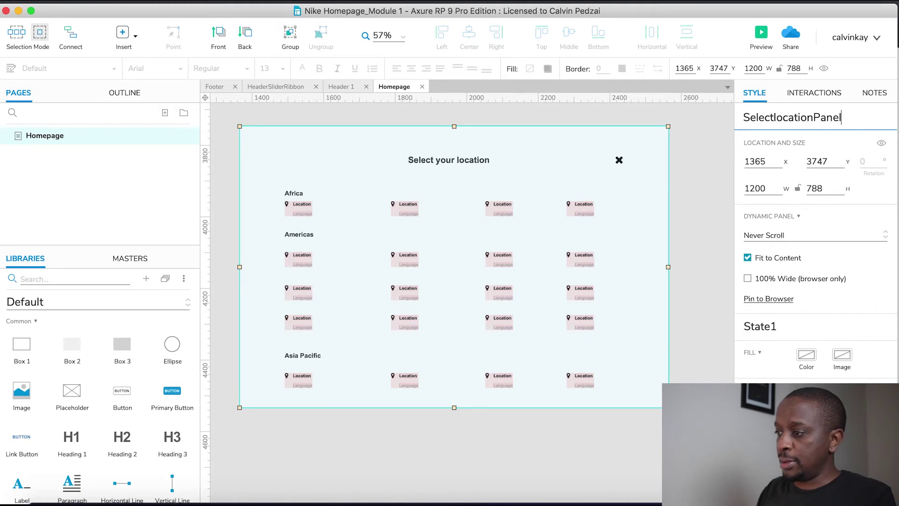
{"action": "key", "text": "BackSpace"}
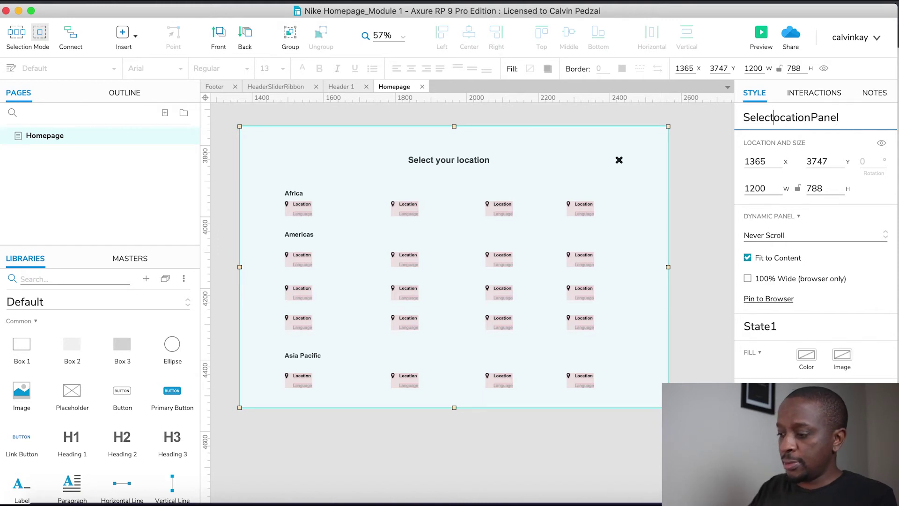
{"action": "type", "text": "L"}
{"action": "left_click", "coordinate": [706, 235]}
{"action": "left_click", "coordinate": [481, 254]}
- Cut SelectLocationPanel off the homepage
{"action": "left_click", "coordinate": [780, 117]}
{"action": "left_click", "coordinate": [704, 235]}
{"action": "left_click", "coordinate": [481, 255]}
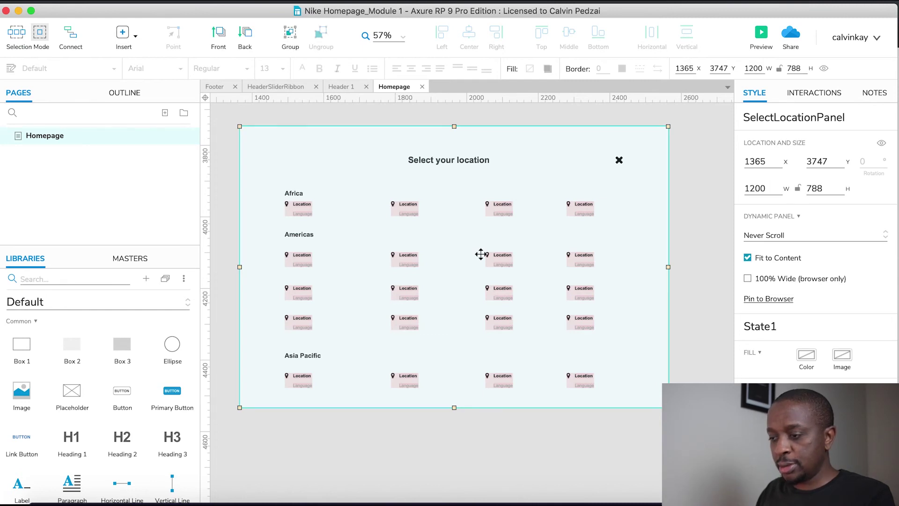
{"action": "key", "text": "Escape"}
{"action": "scroll", "coordinate": [480, 253], "scroll_direction": "left", "scroll_amount": 15}
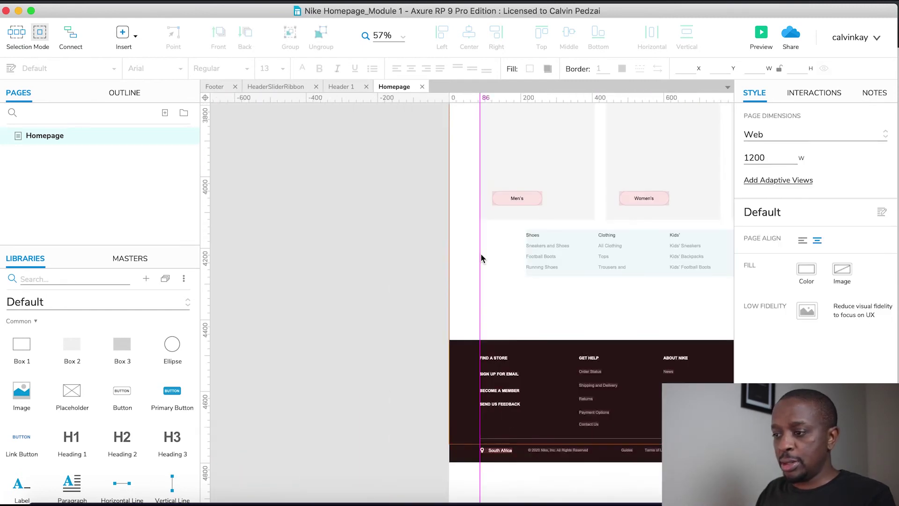
- Paste the panel into the Footer master and place it at x 0, y -444
{"action": "left_click", "coordinate": [464, 337]}
{"action": "double_click", "coordinate": [463, 337]}
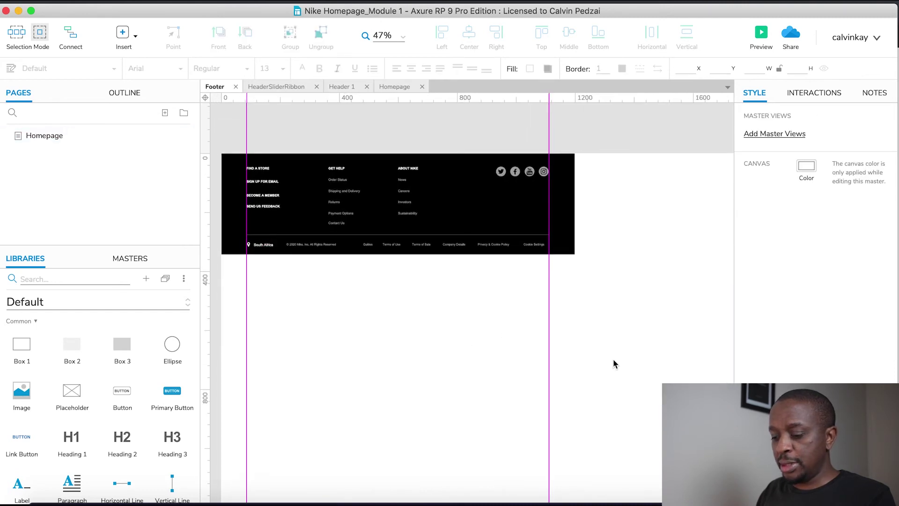
{"action": "left_click", "coordinate": [613, 358]}
{"action": "left_click_drag", "start_coordinate": [503, 325], "coordinate": [323, 198]}
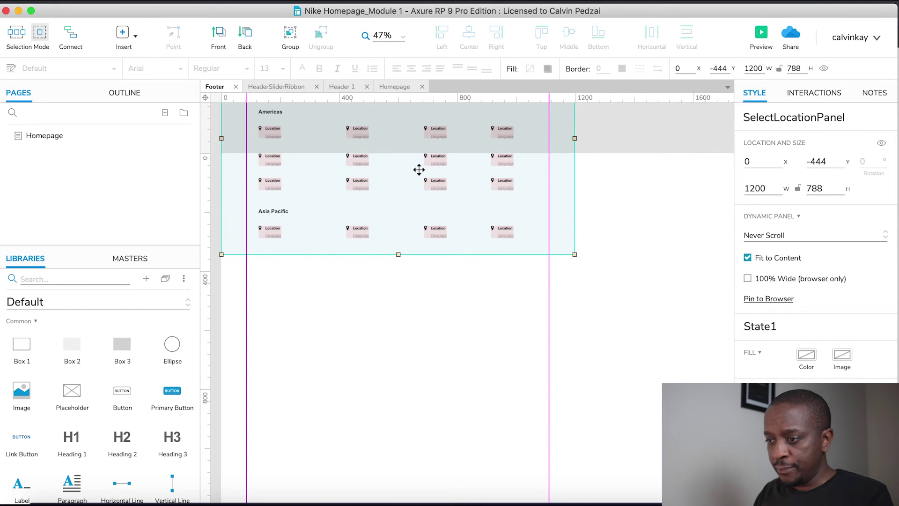
- Set SelectLocationPanel hidden and send it to back, then select the footer's South Africa location group
{"action": "right_click", "coordinate": [397, 208]}
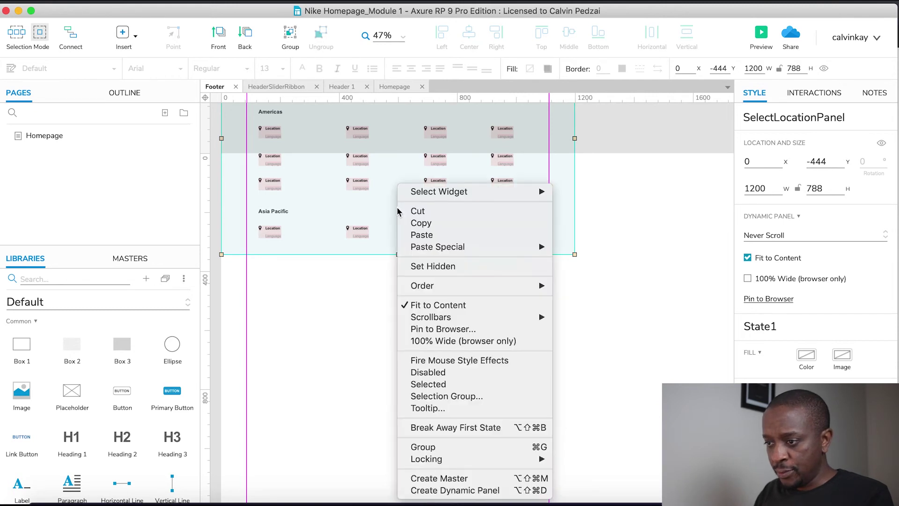
{"action": "left_click", "coordinate": [476, 267]}
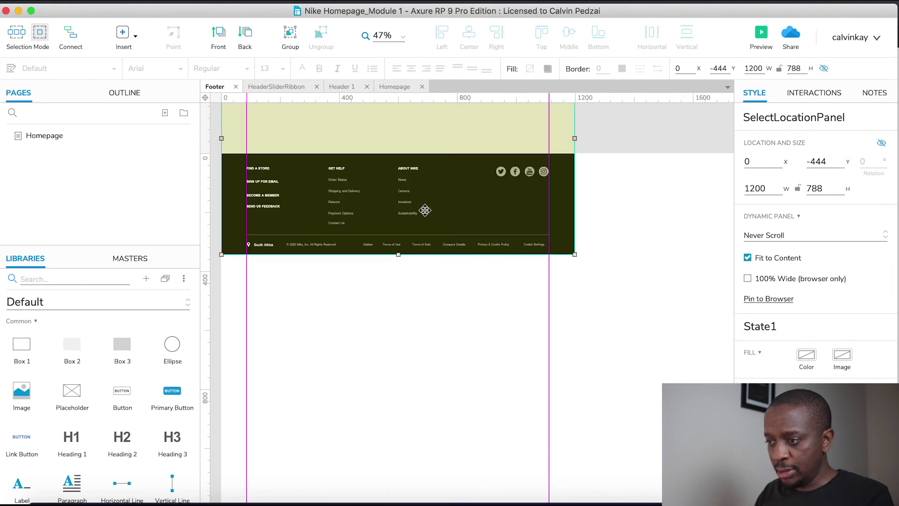
{"action": "right_click", "coordinate": [512, 120]}
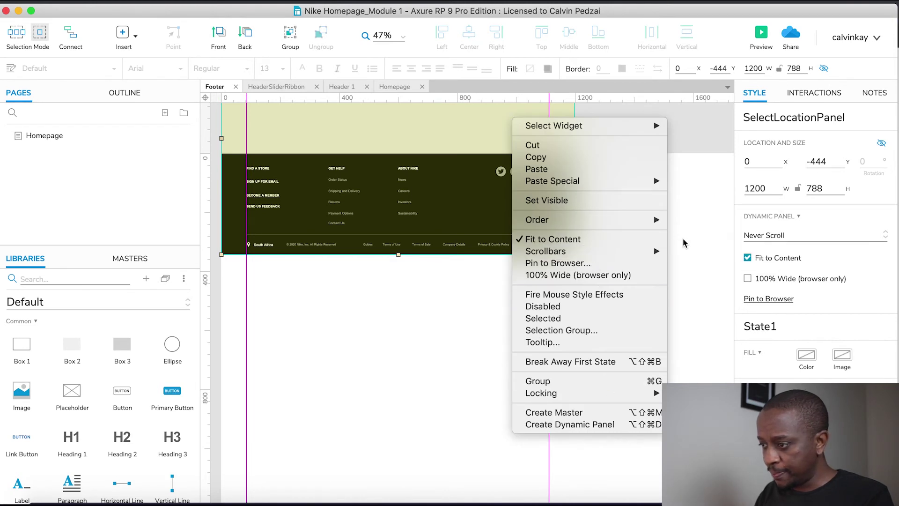
{"action": "mouse_move", "coordinate": [665, 221]}
{"action": "left_click", "coordinate": [707, 231]}
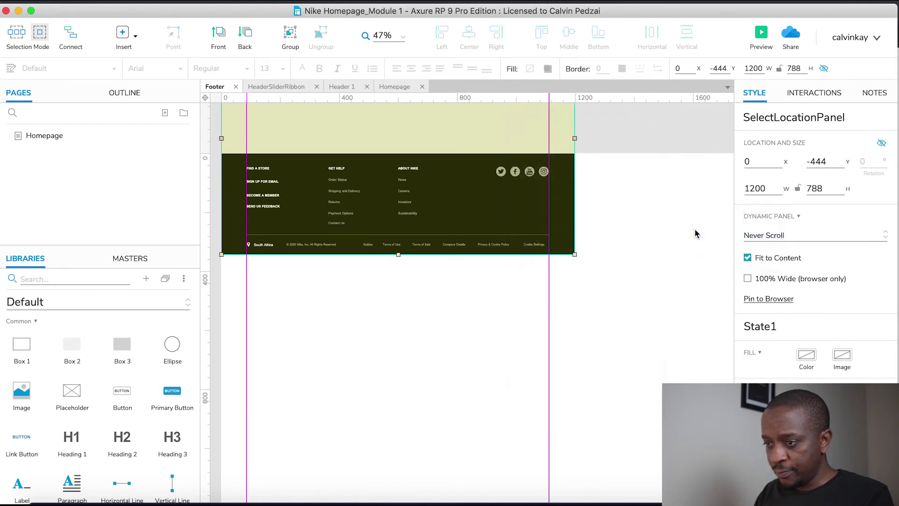
{"action": "double_click", "coordinate": [267, 252]}
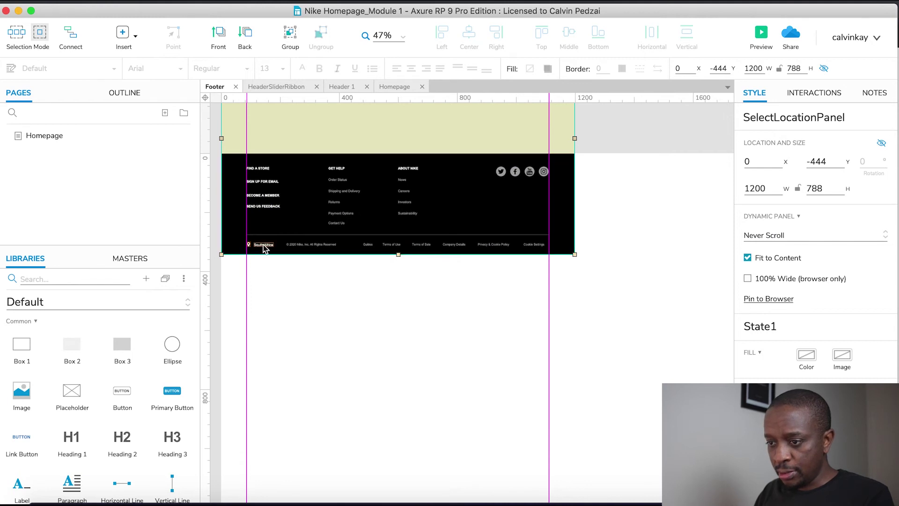
{"action": "left_click", "coordinate": [265, 246]}
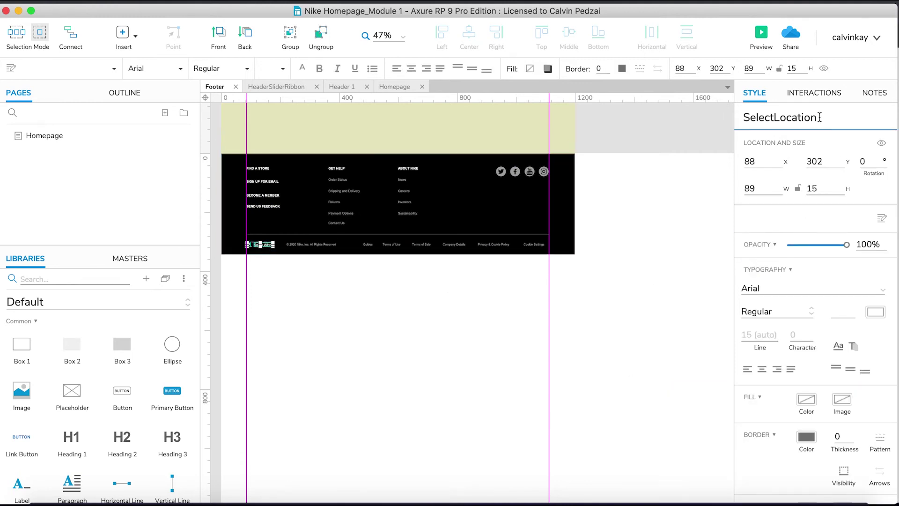
- Add a Click or Tap interaction that shows SelectLocationPanel with a slide-up animation
{"action": "left_click", "coordinate": [805, 93]}
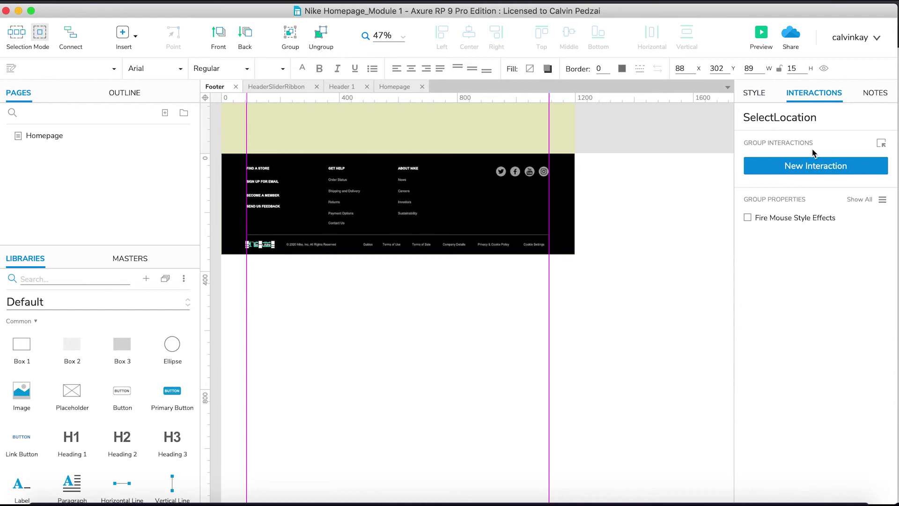
{"action": "left_click", "coordinate": [789, 169]}
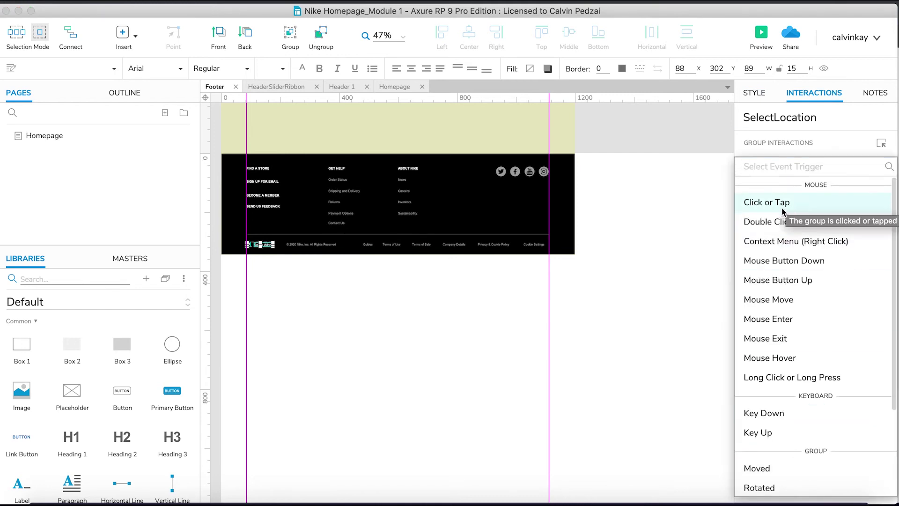
{"action": "left_click", "coordinate": [809, 207]}
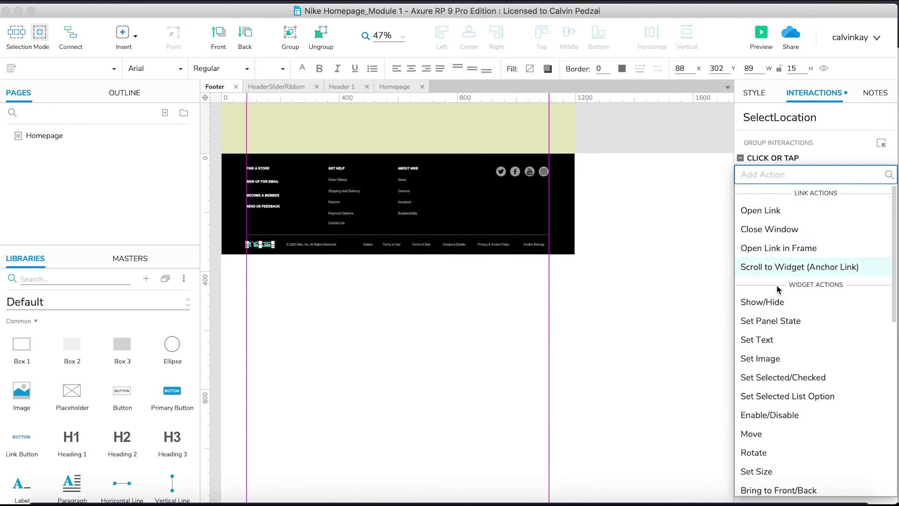
{"action": "left_click", "coordinate": [772, 302]}
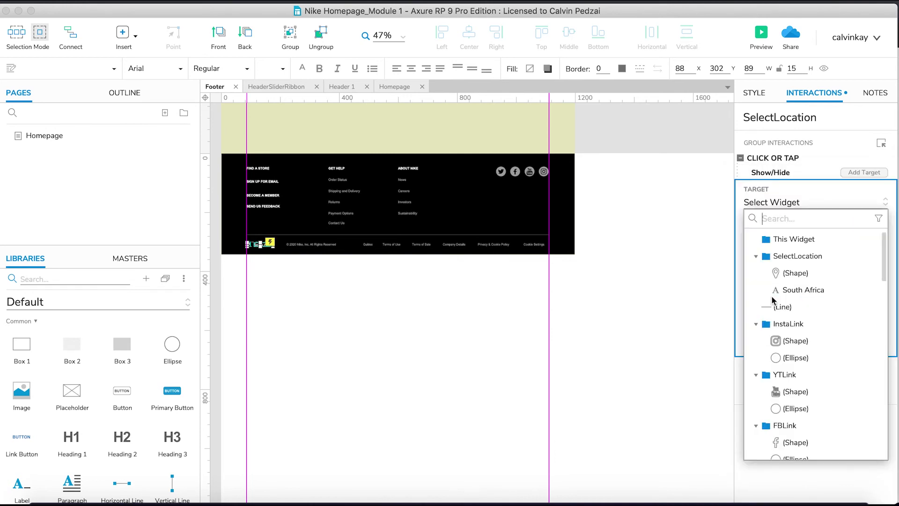
{"action": "type", "text": "loca"}
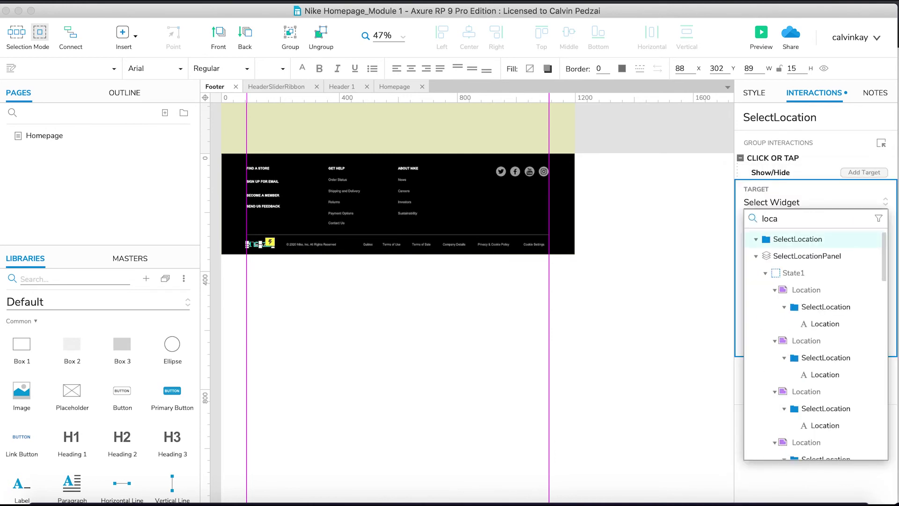
{"action": "left_click", "coordinate": [812, 255]}
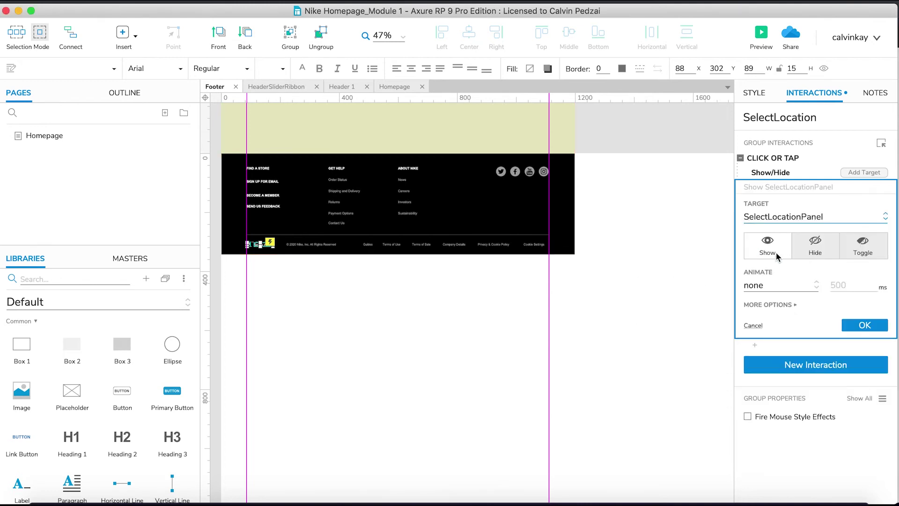
{"action": "left_click", "coordinate": [791, 286]}
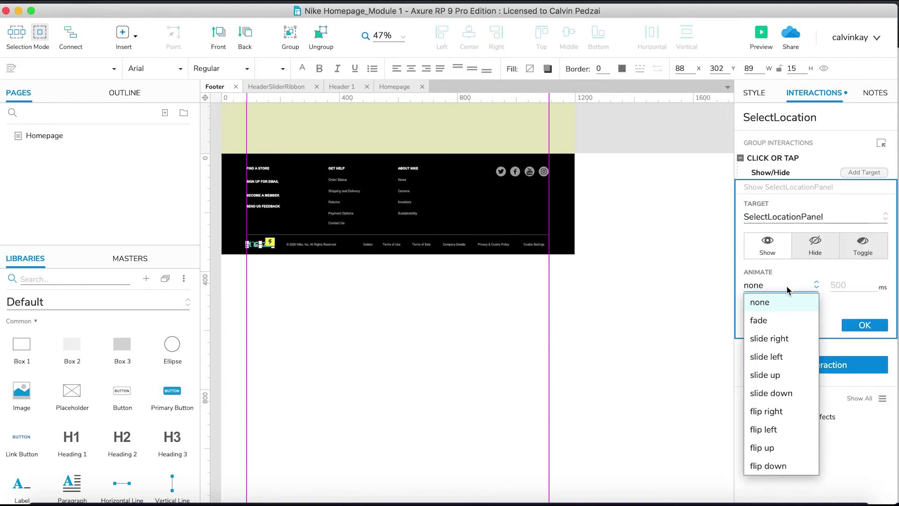
{"action": "left_click", "coordinate": [775, 376]}
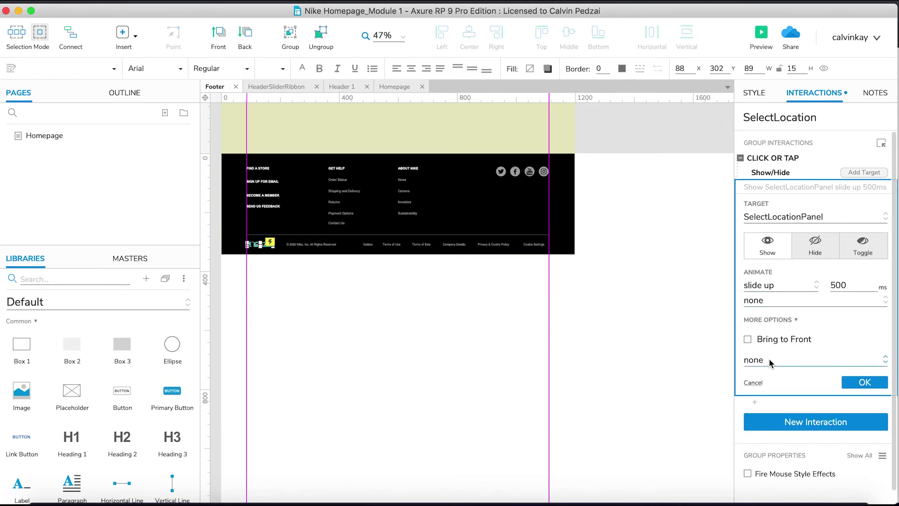
- Make the panel appear as a lightbox over a #FFFFFF background at 100% opacity
{"action": "left_click", "coordinate": [769, 359]}
{"action": "left_click", "coordinate": [778, 396]}
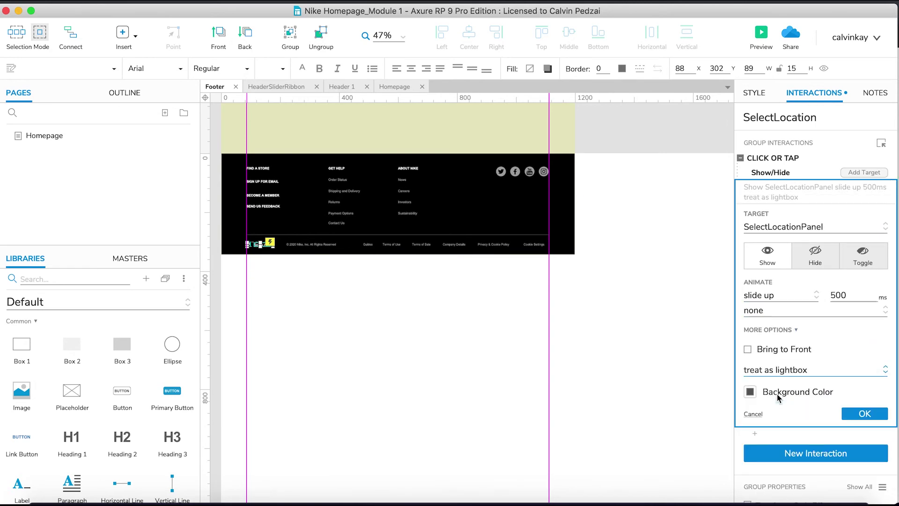
{"action": "left_click", "coordinate": [751, 393]}
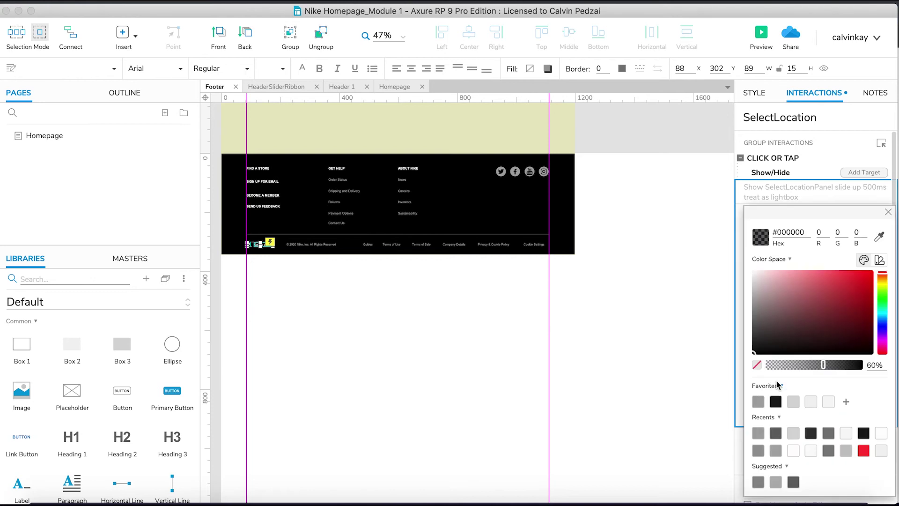
{"action": "left_click_drag", "start_coordinate": [760, 284], "coordinate": [714, 253]}
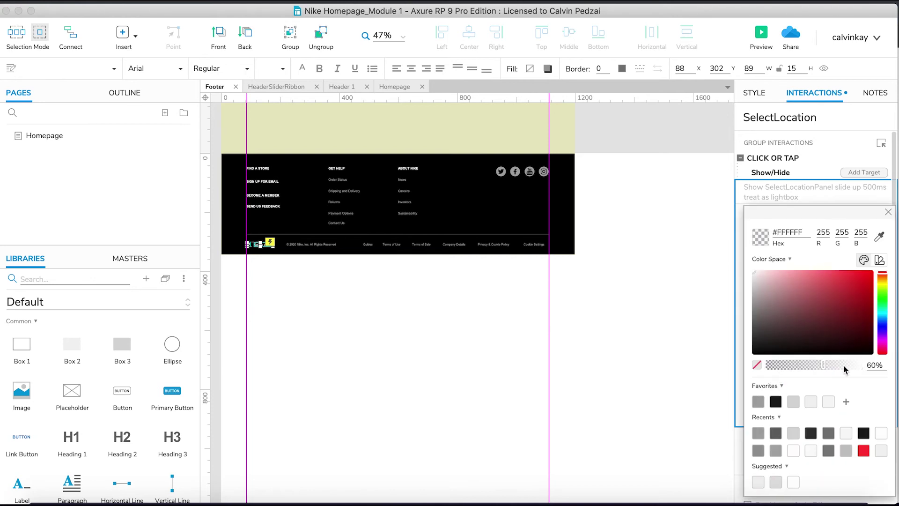
{"action": "left_click_drag", "start_coordinate": [823, 364], "coordinate": [861, 366]}
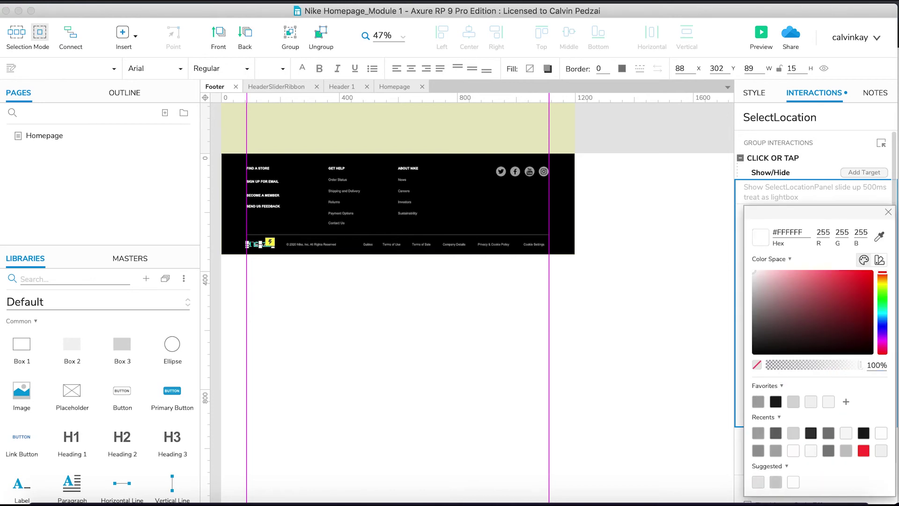
{"action": "left_click", "coordinate": [889, 213]}
{"action": "left_click", "coordinate": [863, 412]}
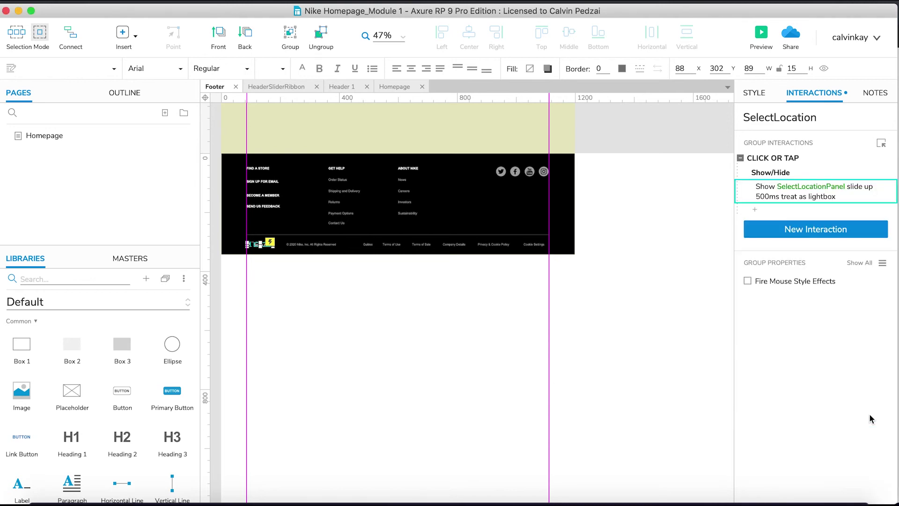
- Give the panel's close icon a Click or Tap action that hides SelectLocationPanel
{"action": "double_click", "coordinate": [546, 164]}
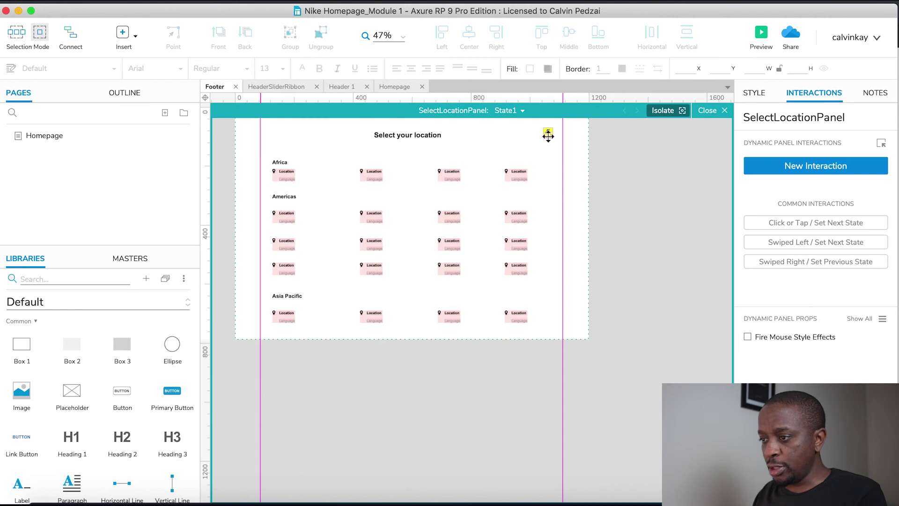
{"action": "left_click", "coordinate": [548, 135]}
{"action": "left_click", "coordinate": [790, 187]}
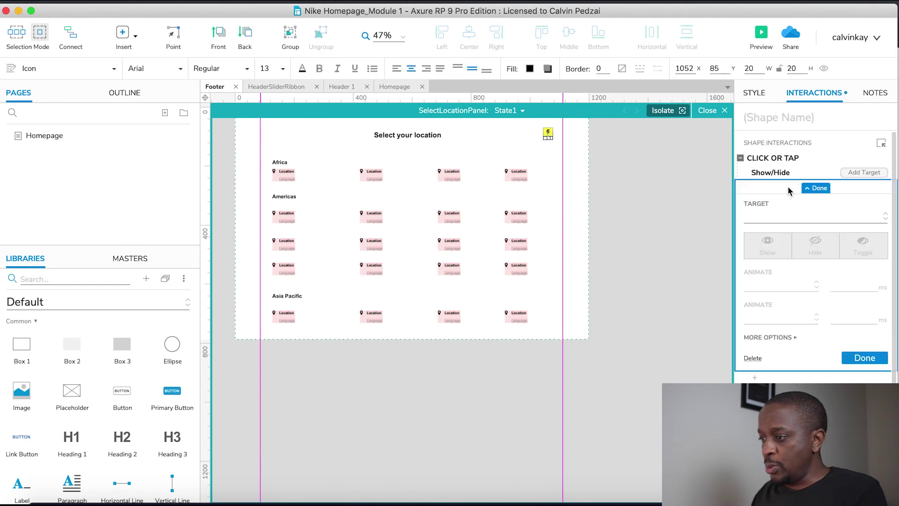
{"action": "left_click", "coordinate": [769, 216]}
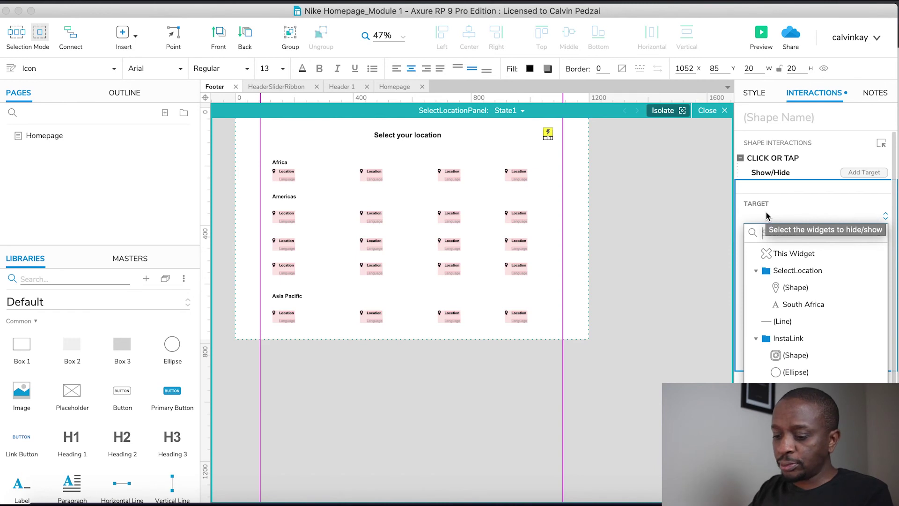
{"action": "type", "text": "select"}
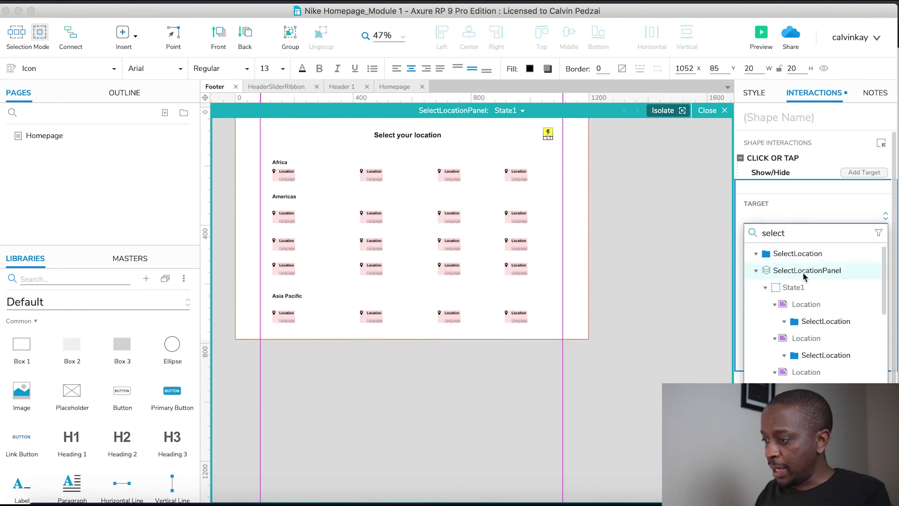
{"action": "left_click", "coordinate": [803, 271]}
{"action": "left_click", "coordinate": [813, 257]}
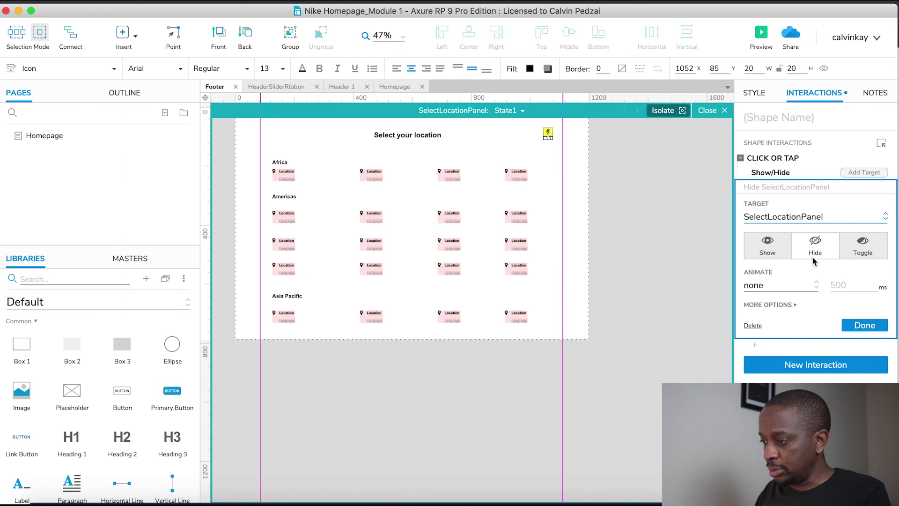
{"action": "left_click", "coordinate": [864, 326]}
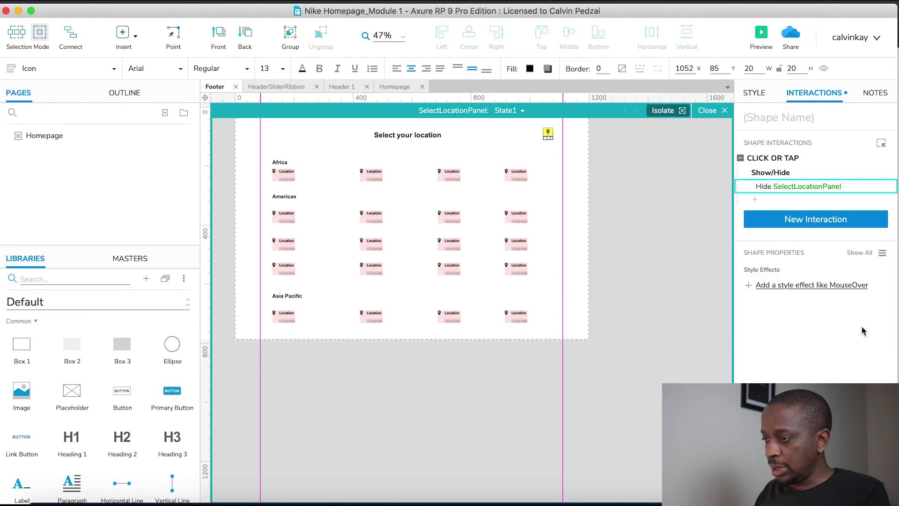
{"action": "left_click", "coordinate": [703, 110]}
- Preview the homepage in Chrome and open the location lightbox via the footer's South Africa link
{"action": "left_click", "coordinate": [761, 33]}
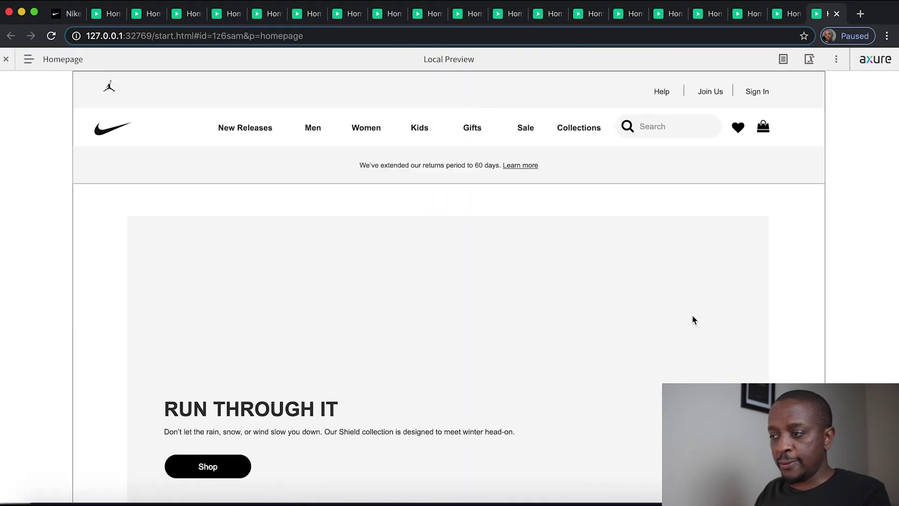
{"action": "scroll", "coordinate": [693, 319], "scroll_direction": "down", "scroll_amount": 15}
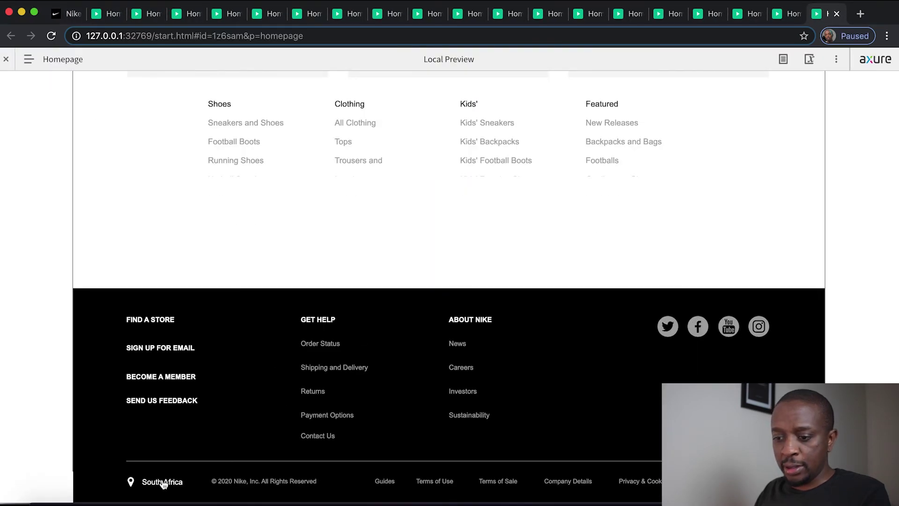
{"action": "left_click", "coordinate": [162, 483]}
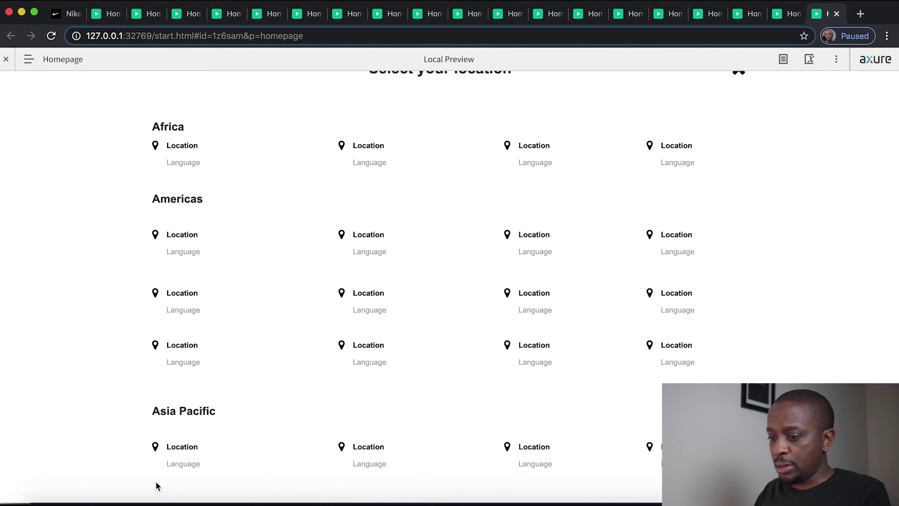
{"action": "scroll", "coordinate": [234, 367], "scroll_direction": "up", "scroll_amount": 3}
{"action": "scroll", "coordinate": [234, 368], "scroll_direction": "down", "scroll_amount": 3}
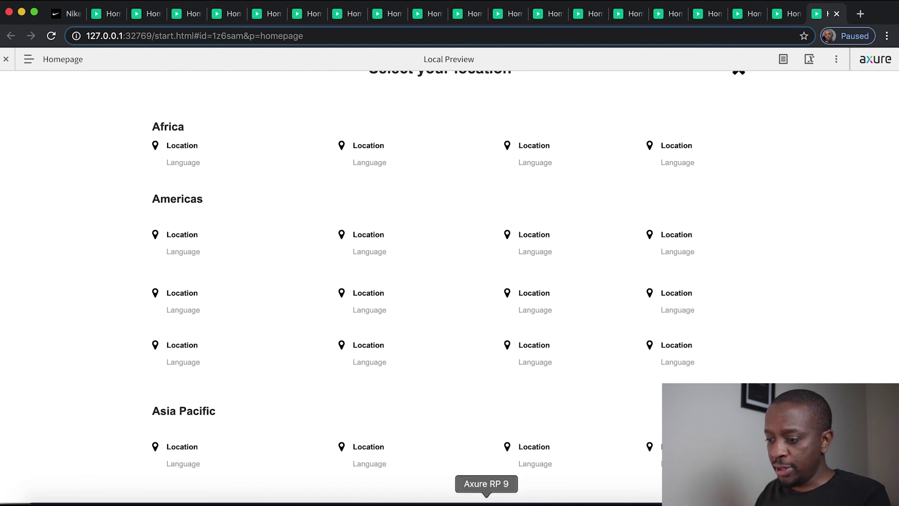
- Inside SelectLocationPanel, move the title and close icon down from y 81 to 116
{"action": "left_click", "coordinate": [487, 504]}
{"action": "double_click", "coordinate": [416, 185]}
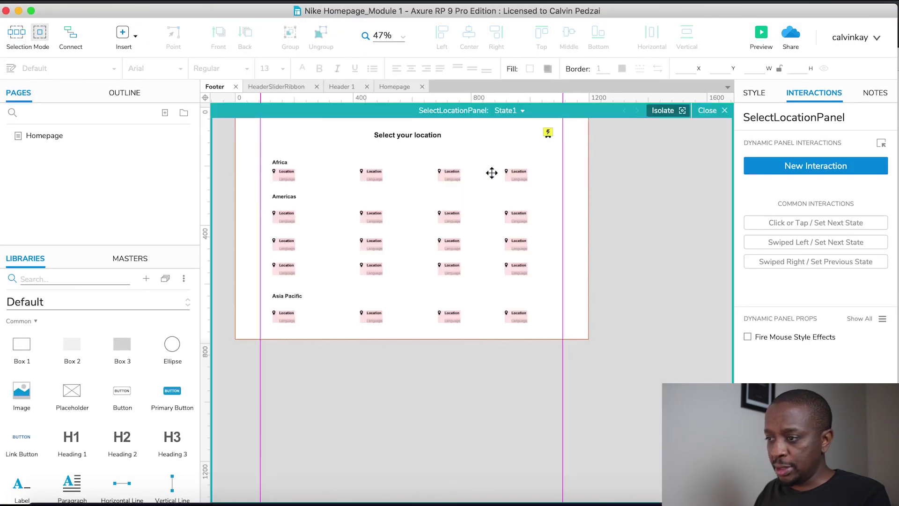
{"action": "left_click_drag", "start_coordinate": [633, 160], "coordinate": [342, 122]}
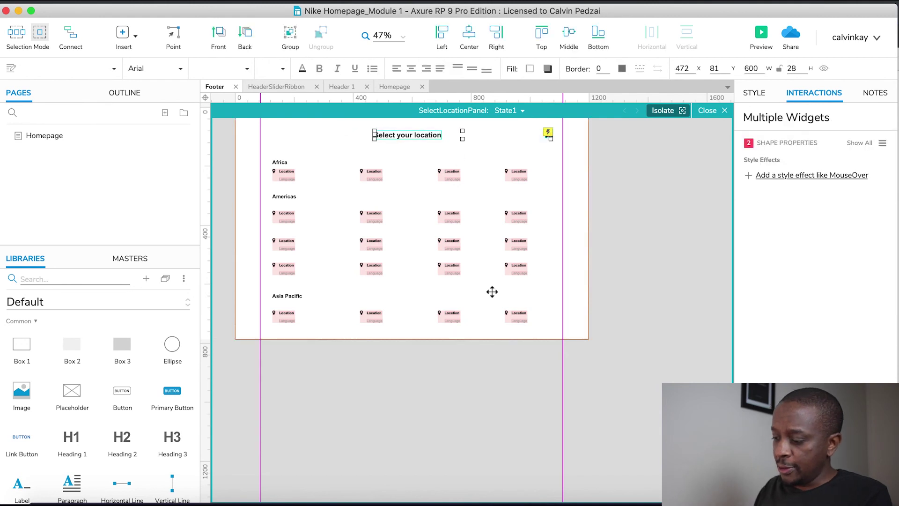
{"action": "key", "text": "shift+Down"}
{"action": "key", "text": "shift+Down"}
{"action": "key", "text": "shift+Down"}
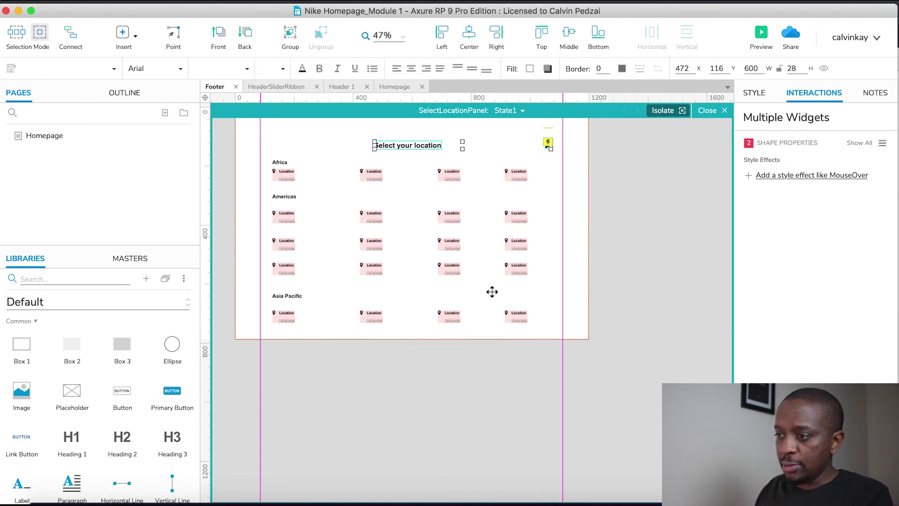
{"action": "left_click", "coordinate": [662, 287]}
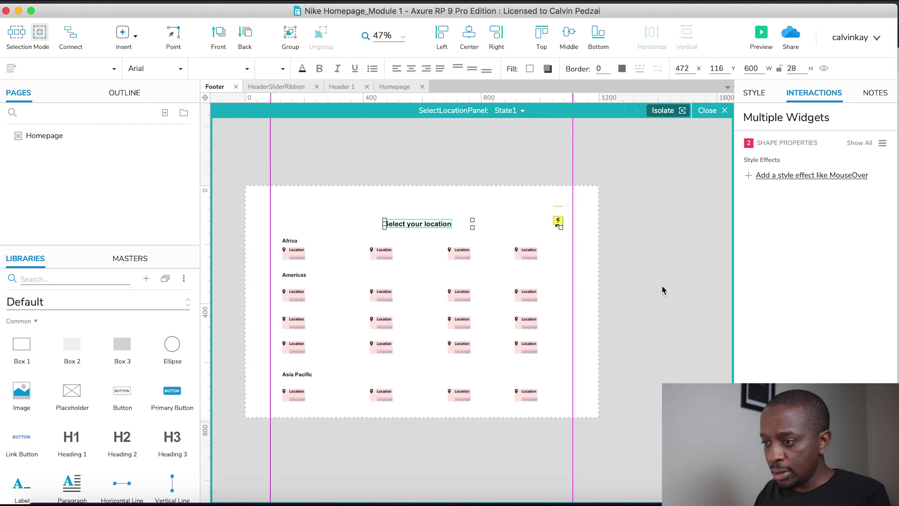
- Preview again, open the location lightbox from the footer, and close it with the X
{"action": "left_click", "coordinate": [761, 43]}
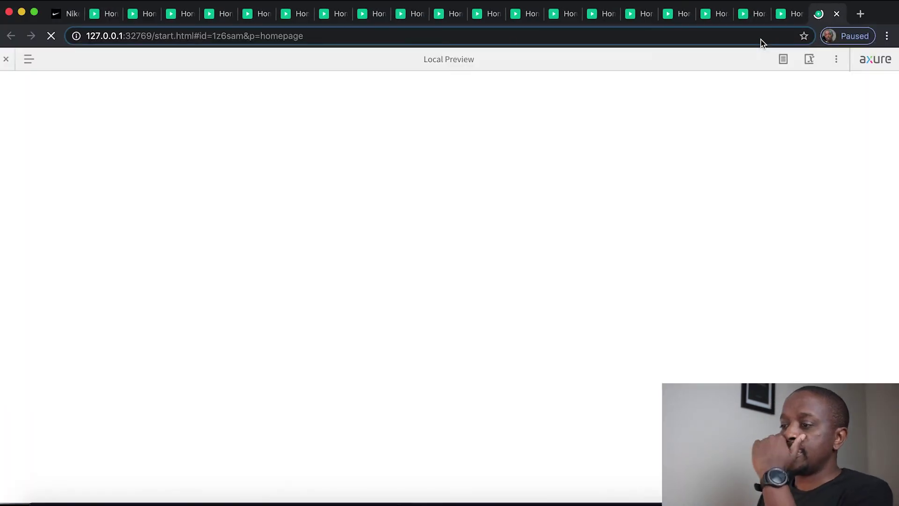
{"action": "scroll", "coordinate": [646, 368], "scroll_direction": "down", "scroll_amount": 15}
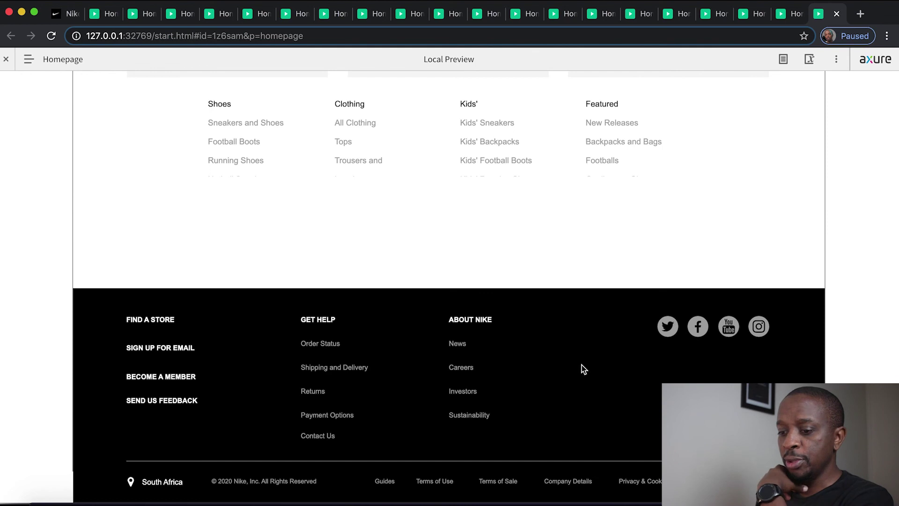
{"action": "left_click", "coordinate": [152, 484]}
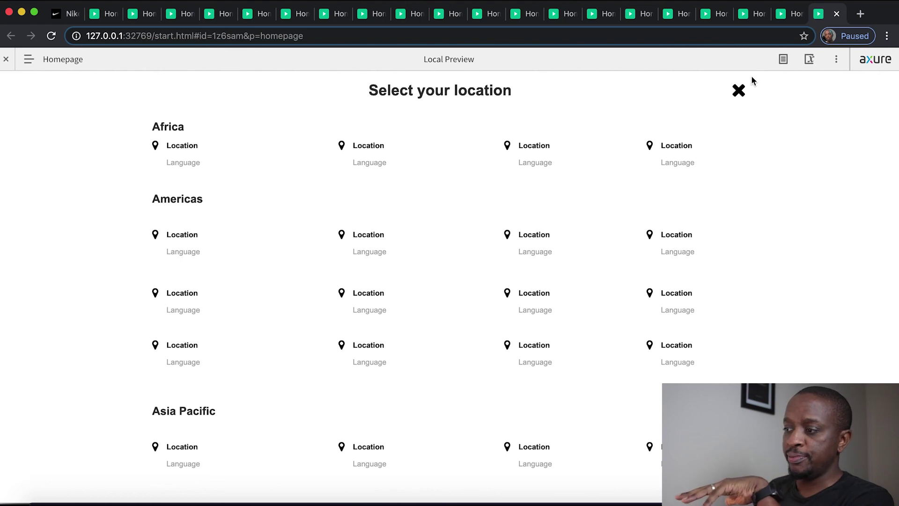
{"action": "left_click", "coordinate": [739, 92]}
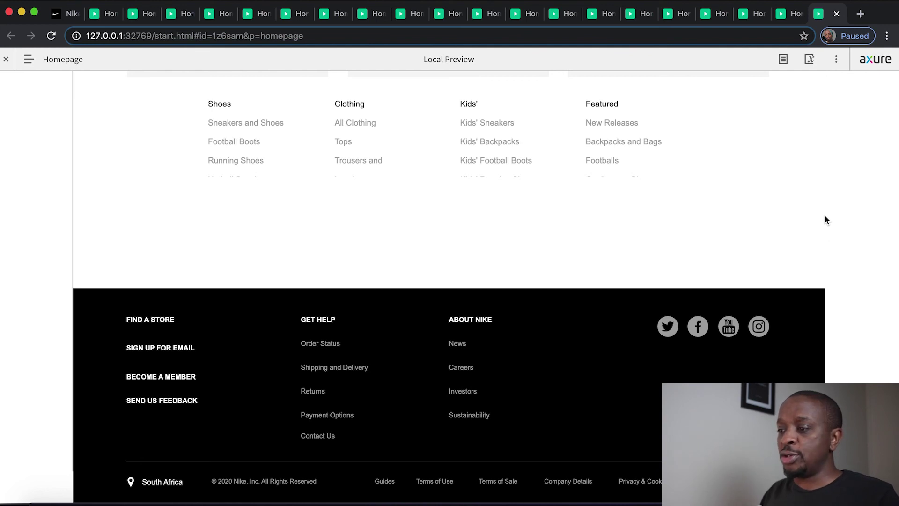
{"action": "scroll", "coordinate": [826, 219], "scroll_direction": "up", "scroll_amount": 20}
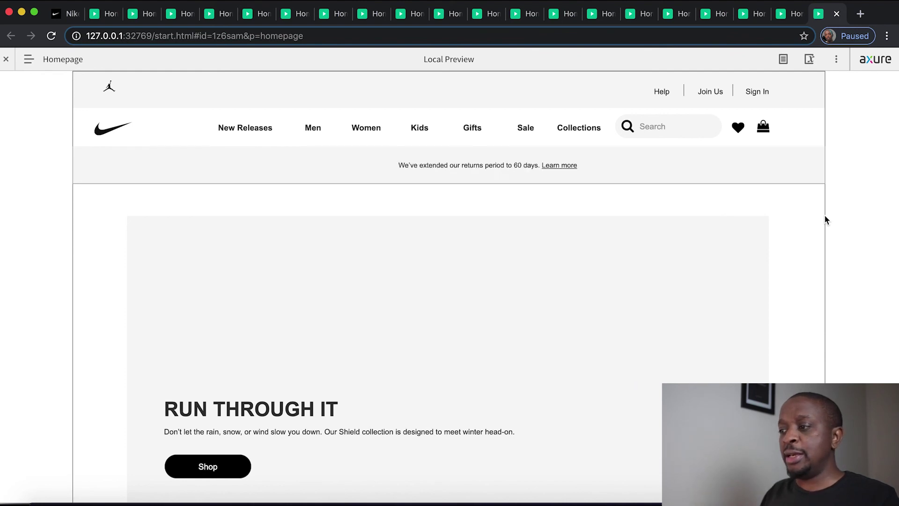
{"action": "scroll", "coordinate": [825, 219], "scroll_direction": "down", "scroll_amount": 1}
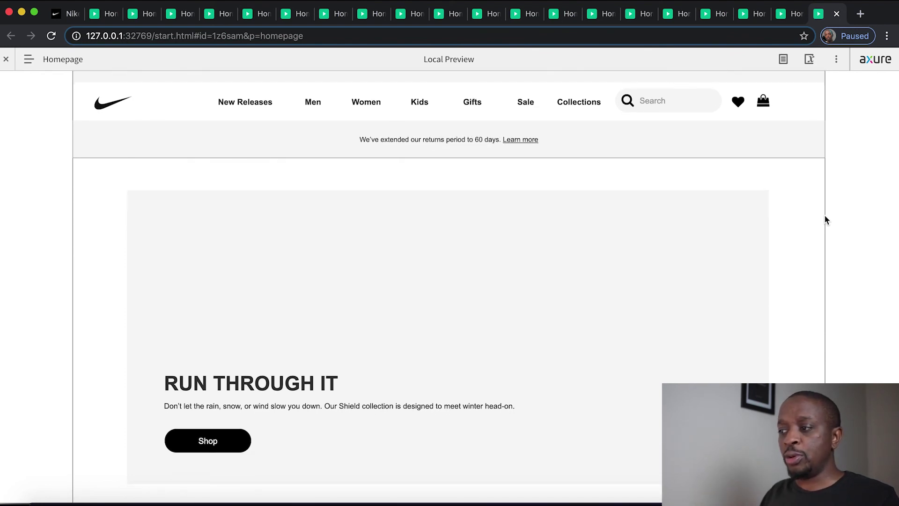